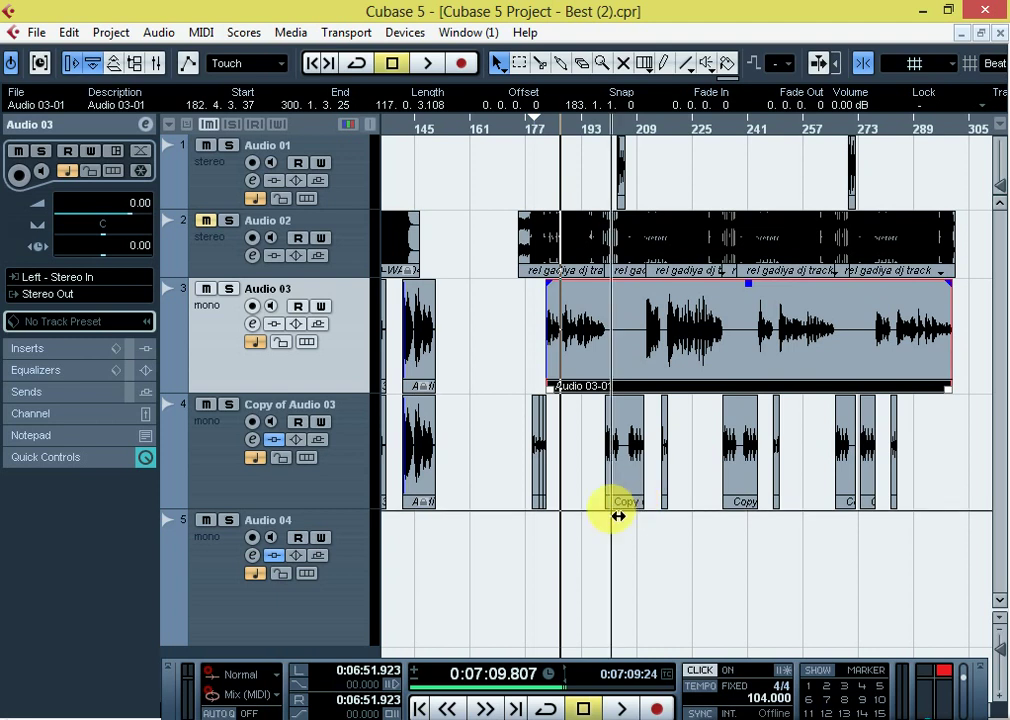
Place the project cursor at bar 188, at the start of Audio 03's second vocal phrase, and move the transport panel fully into view.
key(h)
key(h)
key(h)
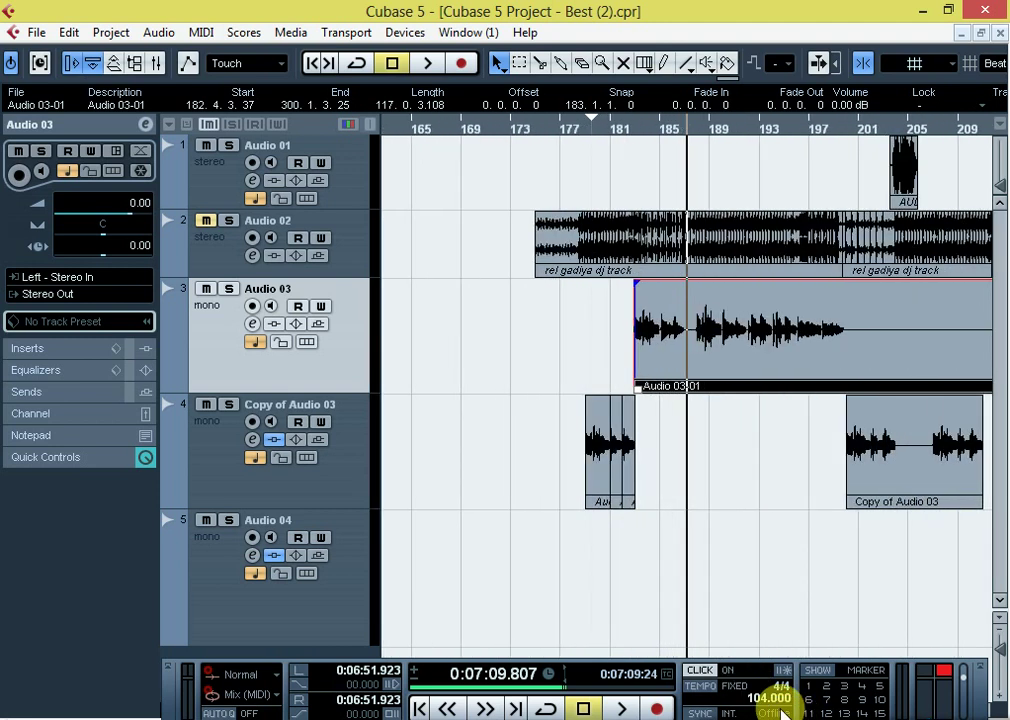
key(h)
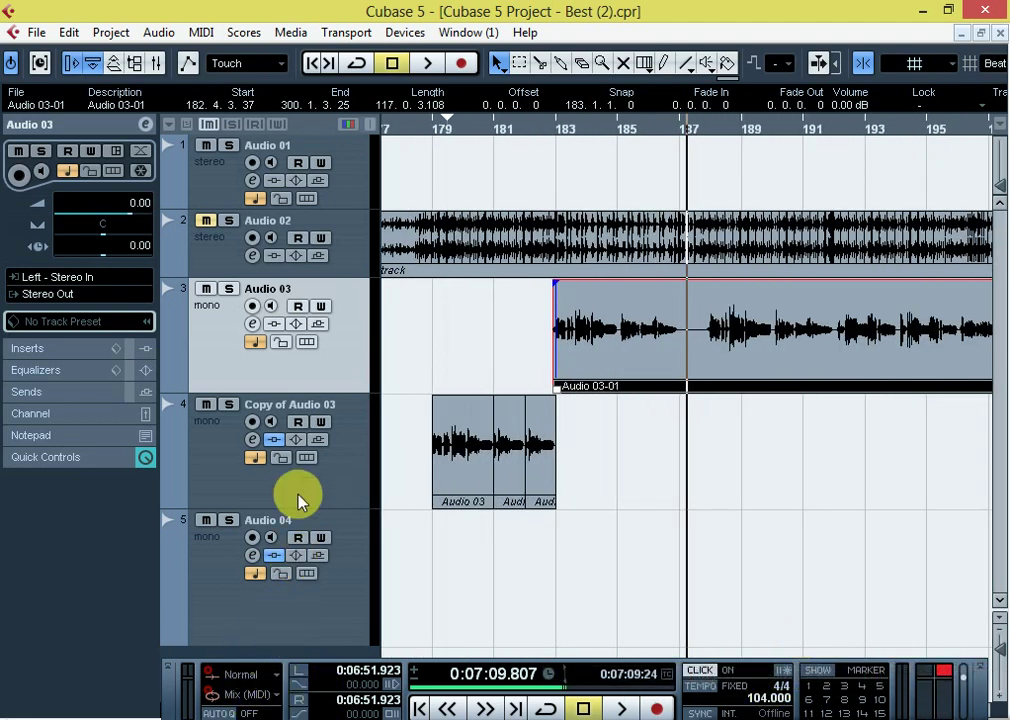
click(710, 133)
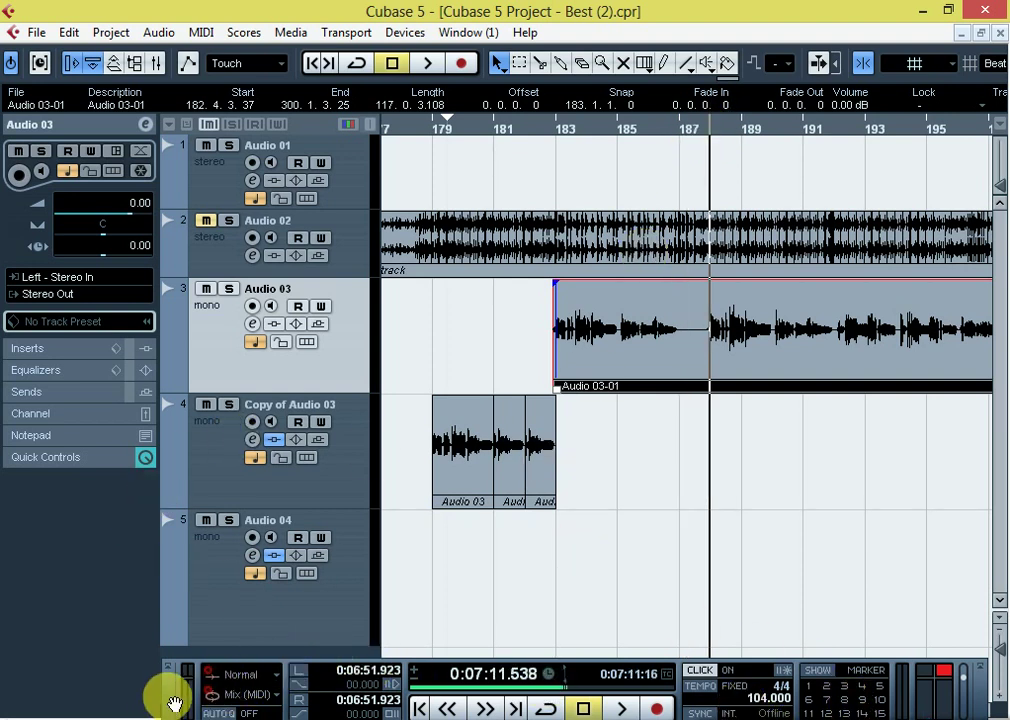
drag(174, 703, 176, 668)
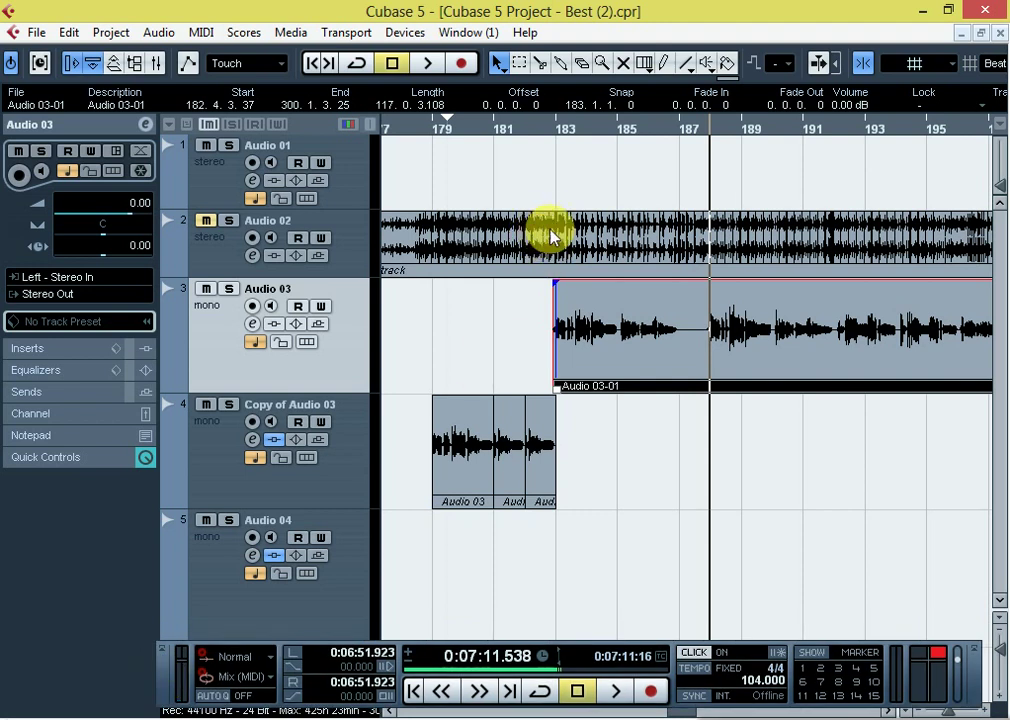
Open the channel settings of track Audio 03 and load Auto-Tune 5 VST into its first insert slot.
click(255, 323)
click(35, 190)
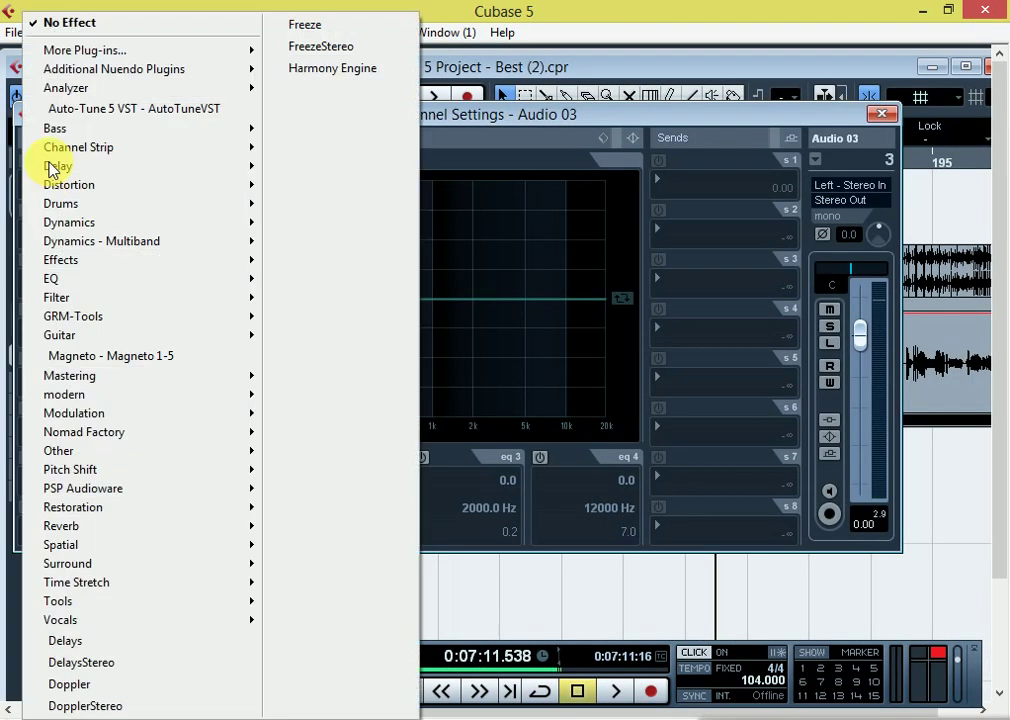
click(92, 109)
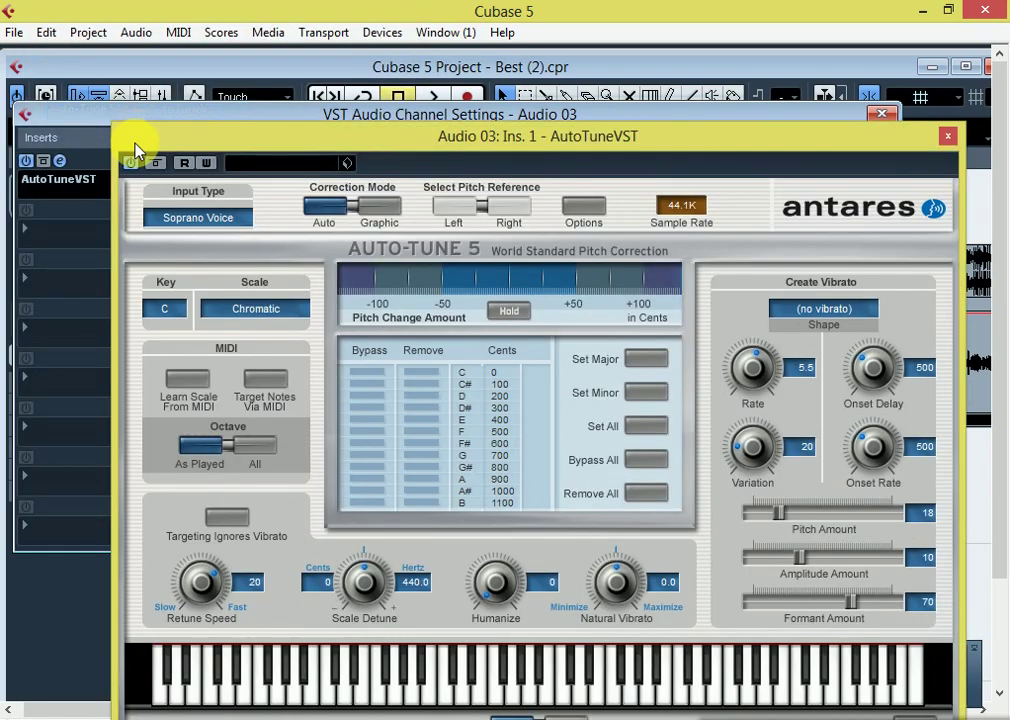
Set the Auto-Tune key to F and the scale to Minor.
click(167, 311)
click(194, 456)
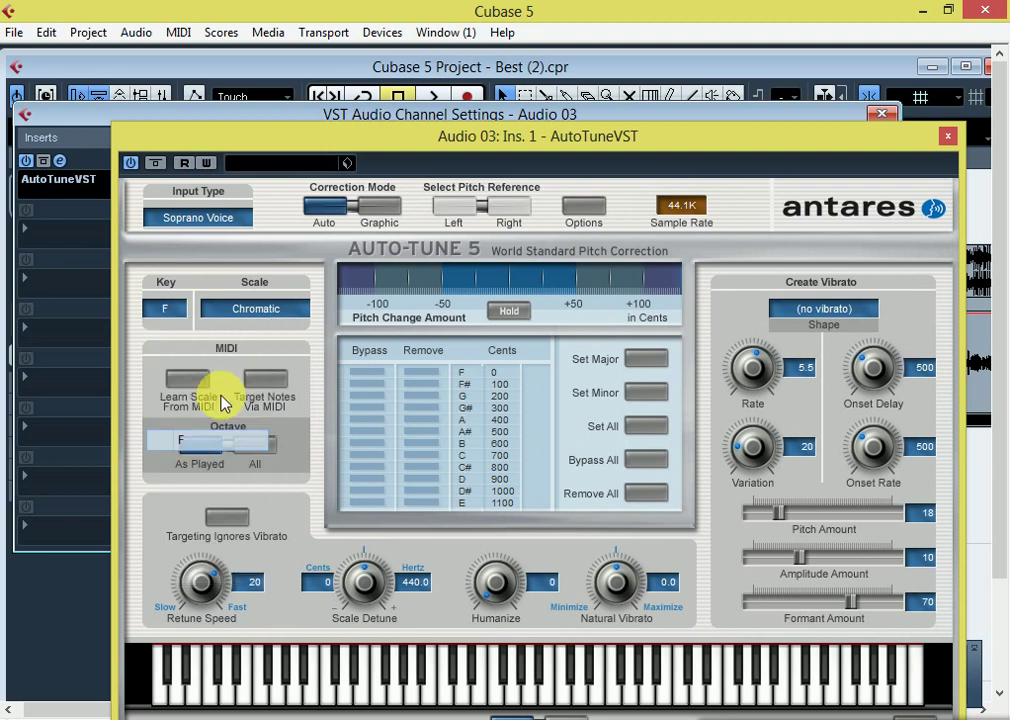
click(262, 310)
click(350, 115)
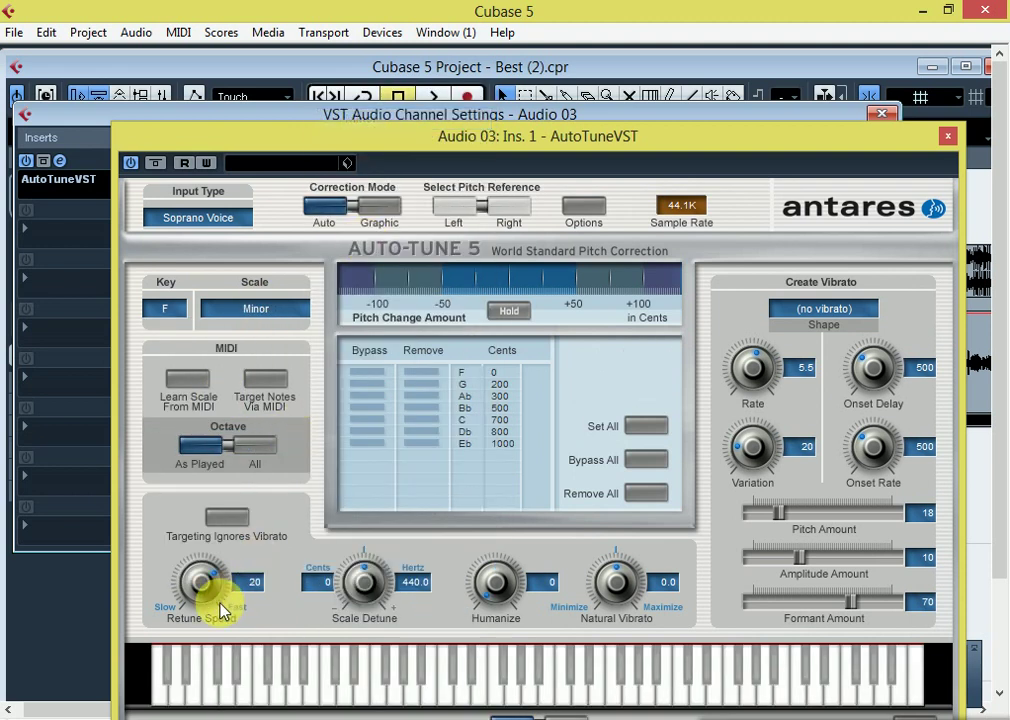
Set Auto-Tune's Retune Speed, Pitch Amount and Amplitude Amount to 0 and Formant Amount to 100, and close the plug-in window.
drag(222, 612, 219, 433)
drag(778, 513, 703, 577)
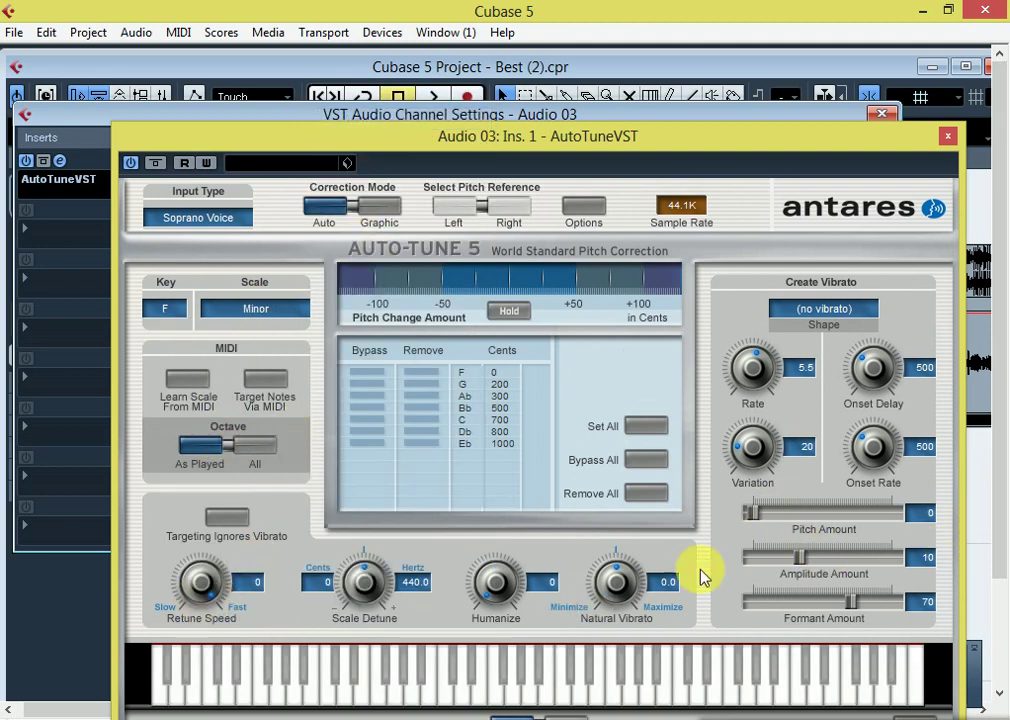
drag(800, 557, 748, 557)
drag(851, 601, 999, 367)
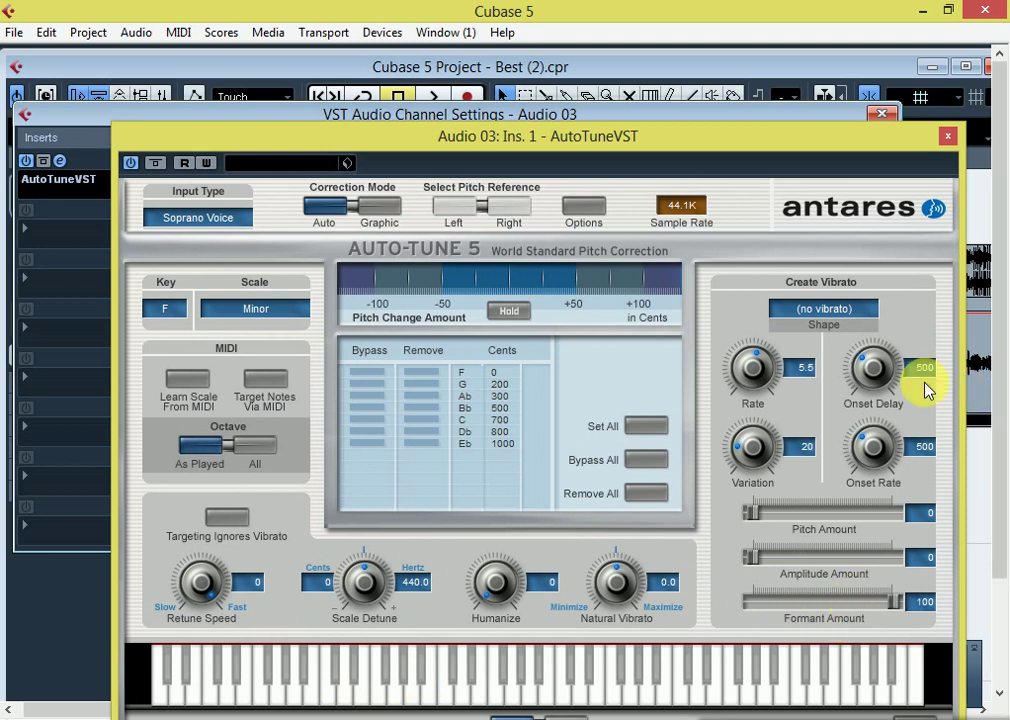
click(947, 135)
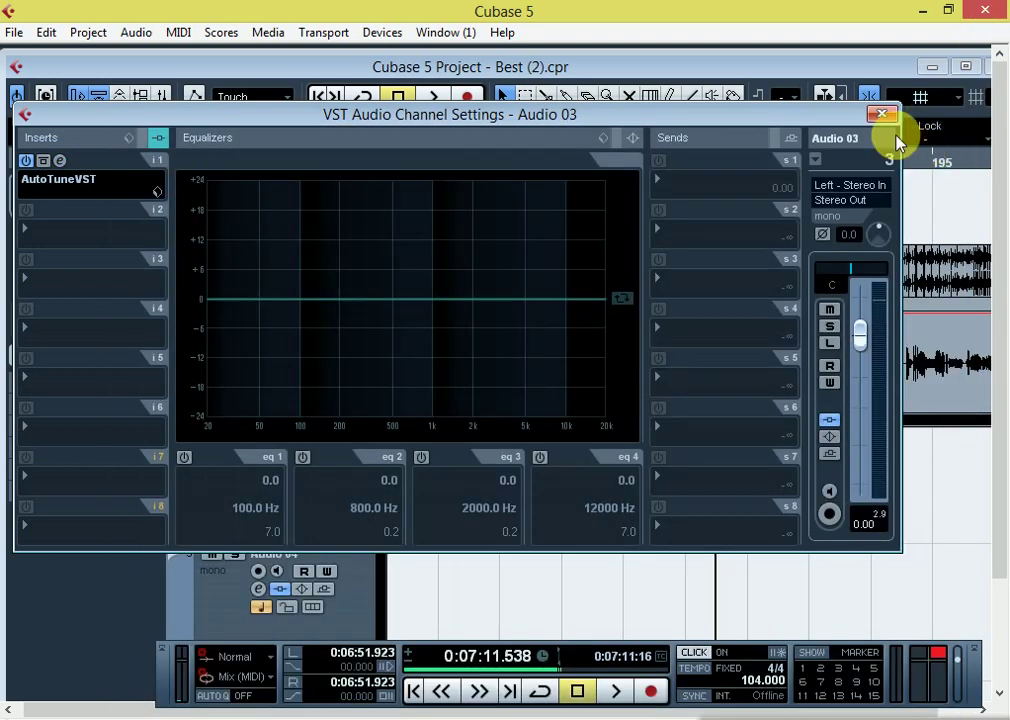
Try the ResonStereo plug-in in Audio 03's second insert slot and close its window.
click(36, 236)
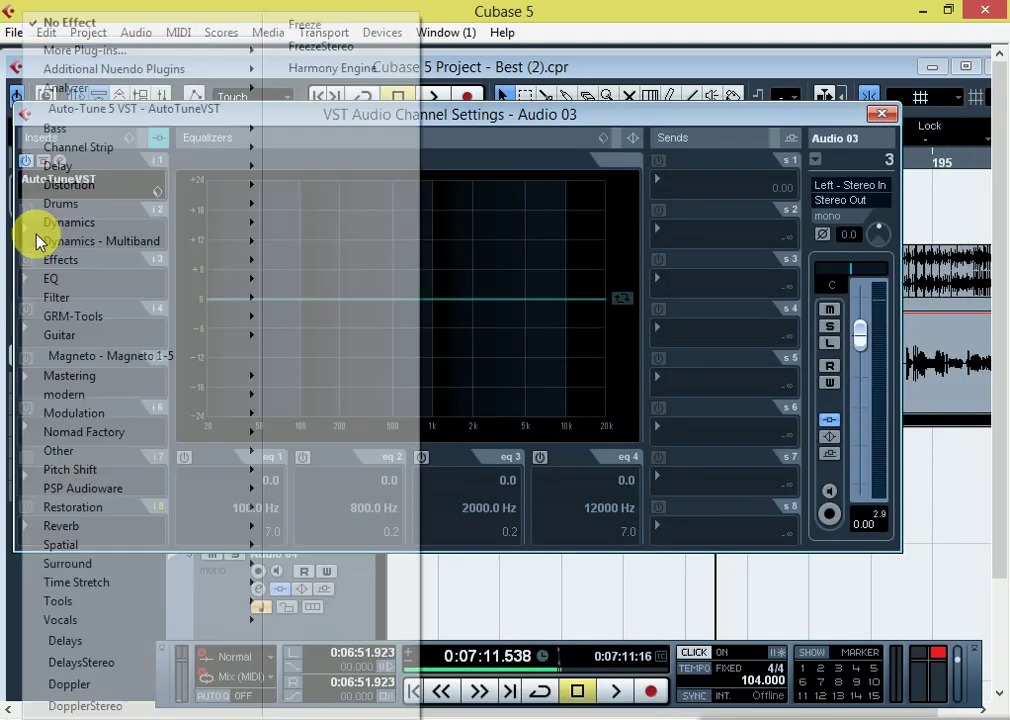
mouse_move(121, 58)
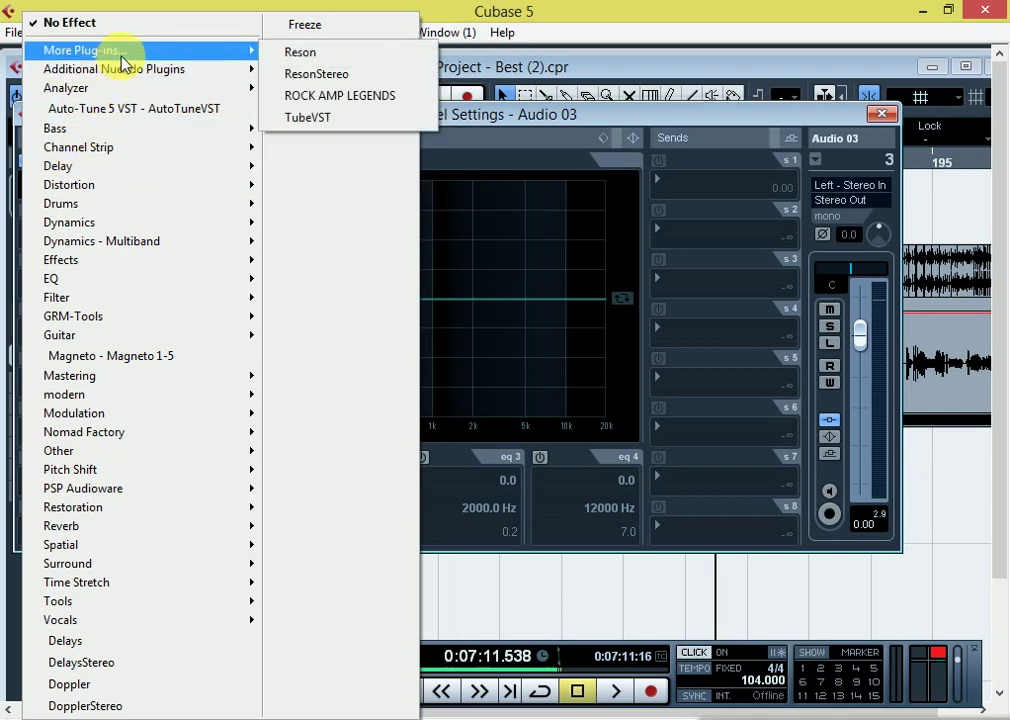
click(332, 80)
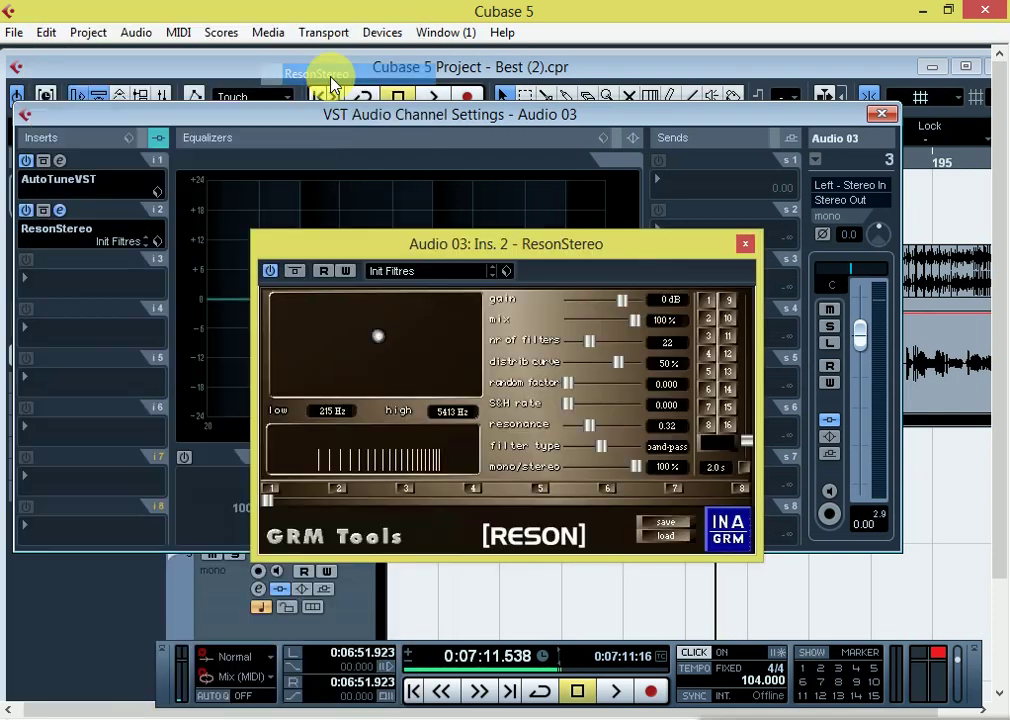
click(745, 244)
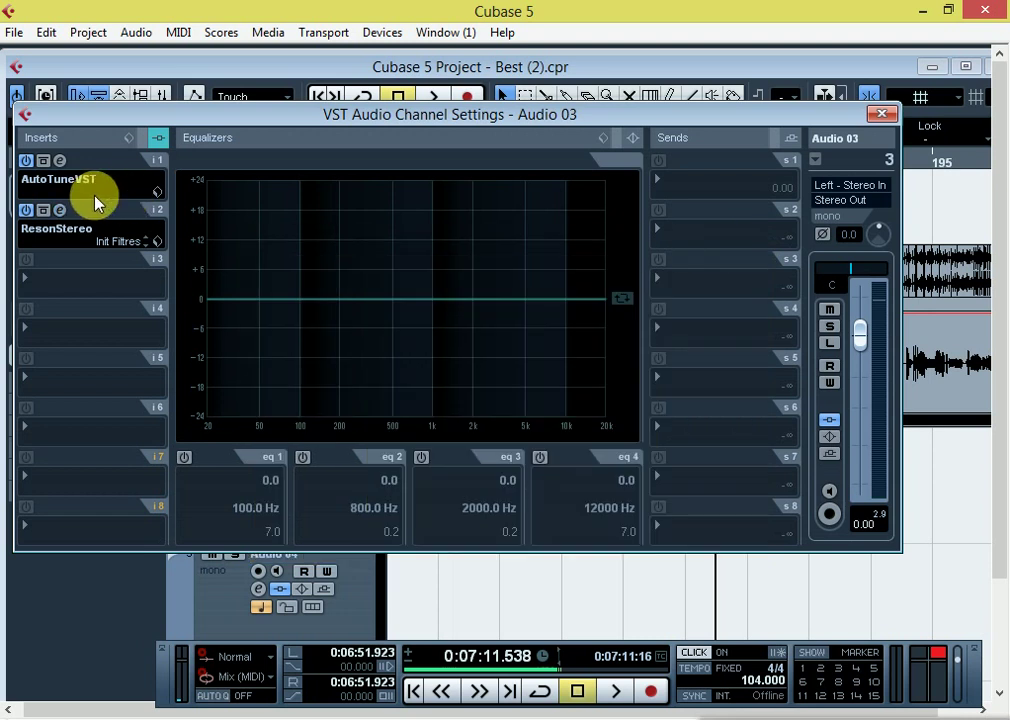
Try the mono Reson plug-in in place of ResonStereo in the second insert slot and close its window.
click(70, 170)
mouse_move(110, 50)
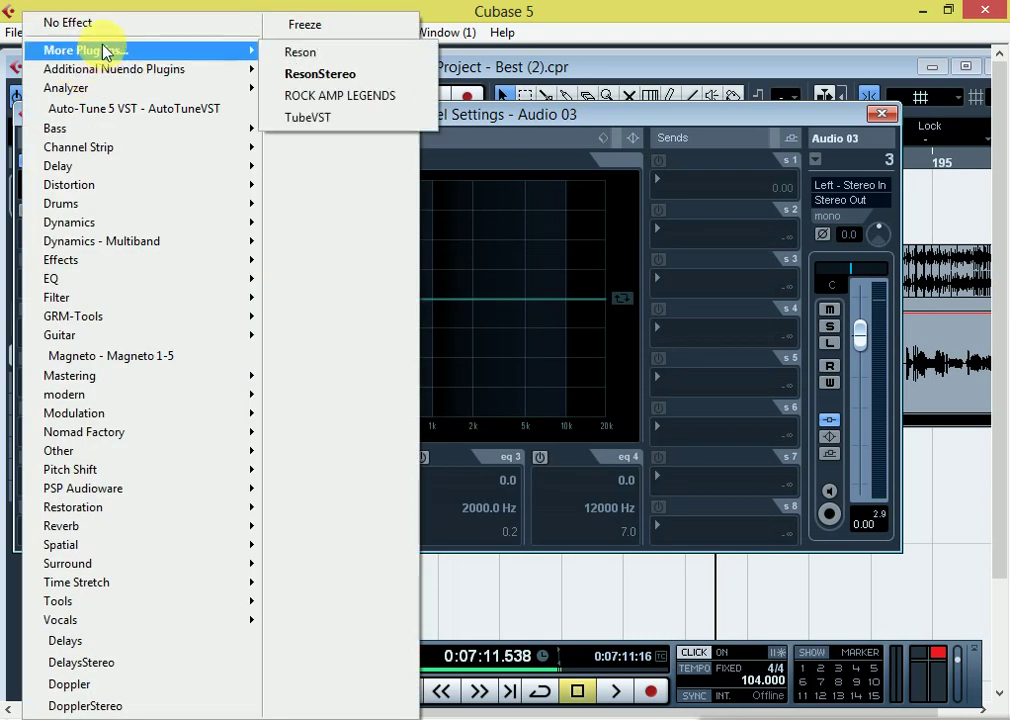
click(302, 52)
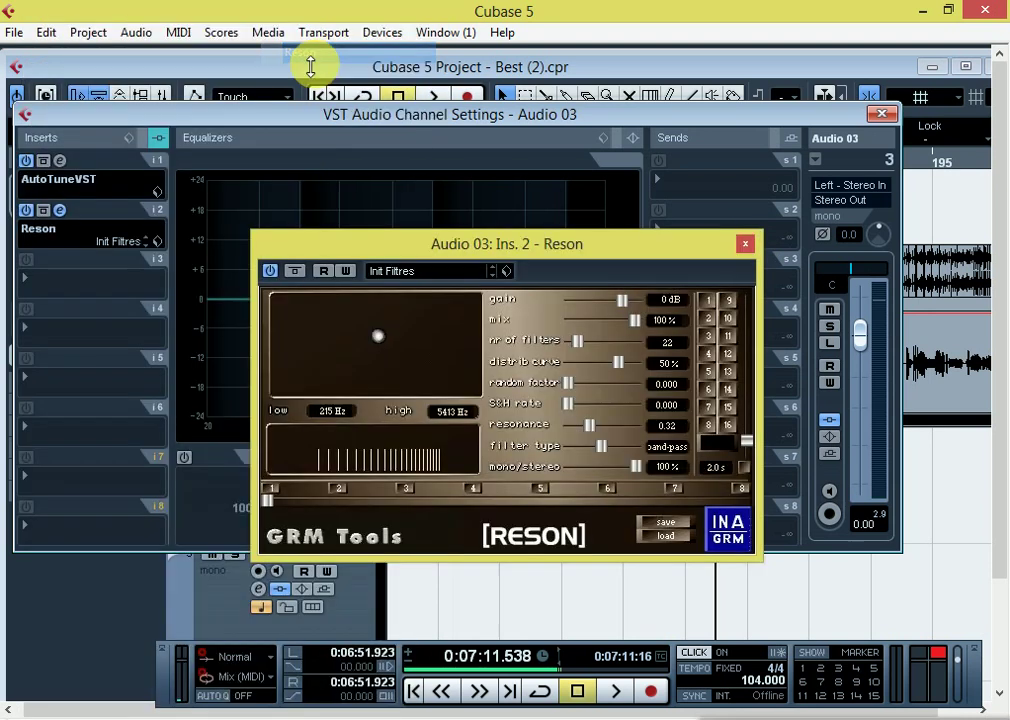
click(745, 244)
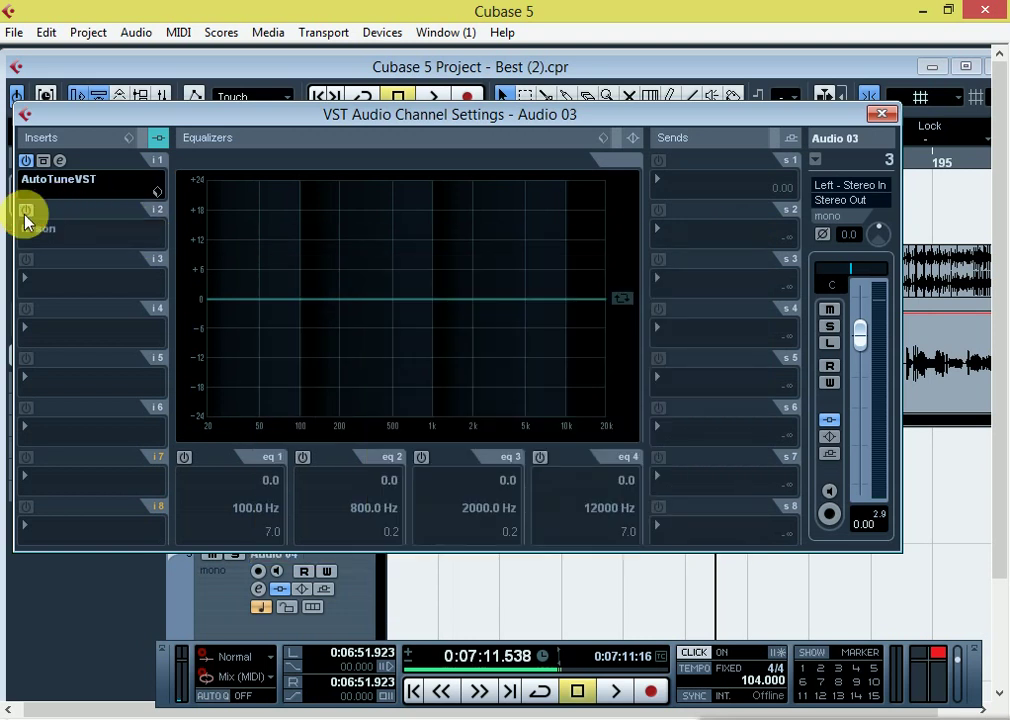
Try ROCK AMP LEGENDS in place of Reson in the second insert slot and close its window.
click(38, 226)
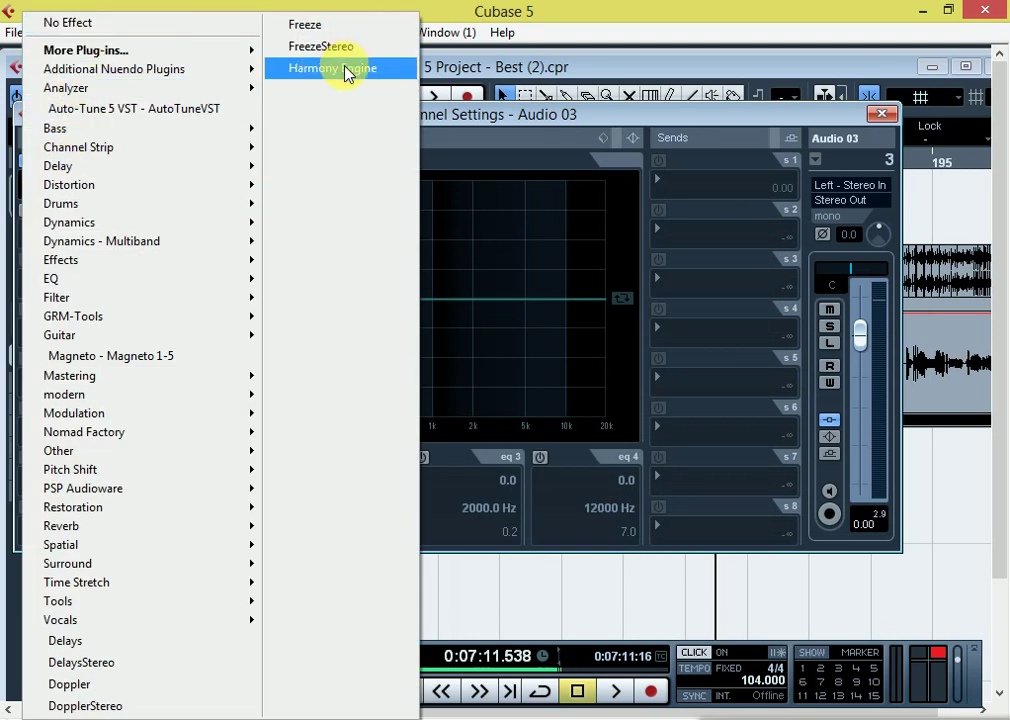
mouse_move(108, 52)
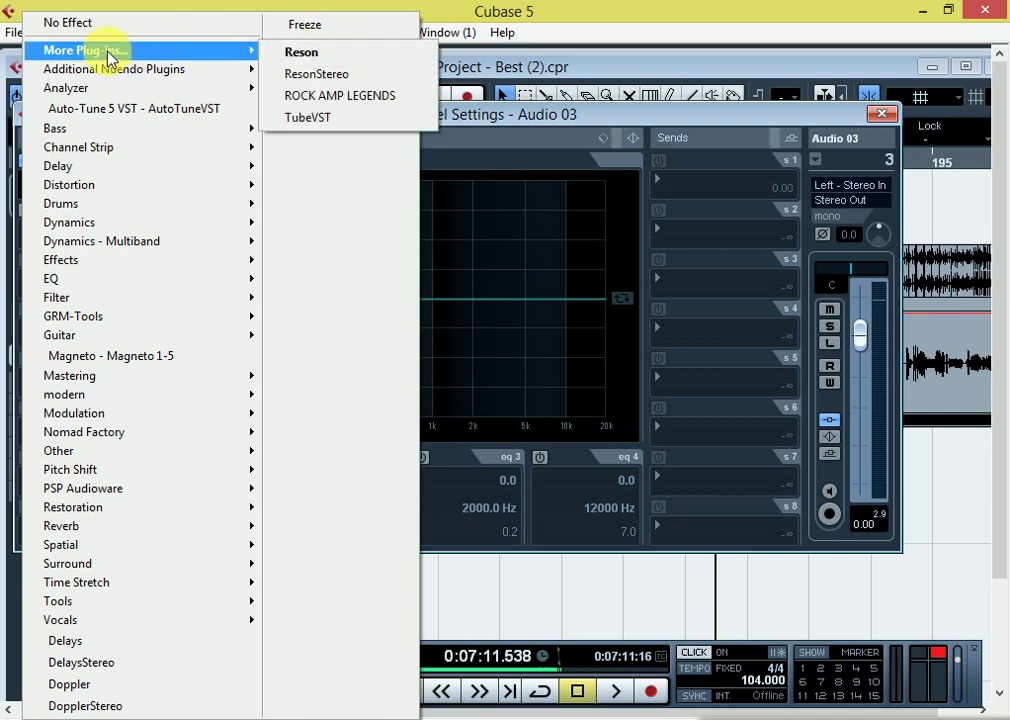
click(338, 97)
click(940, 171)
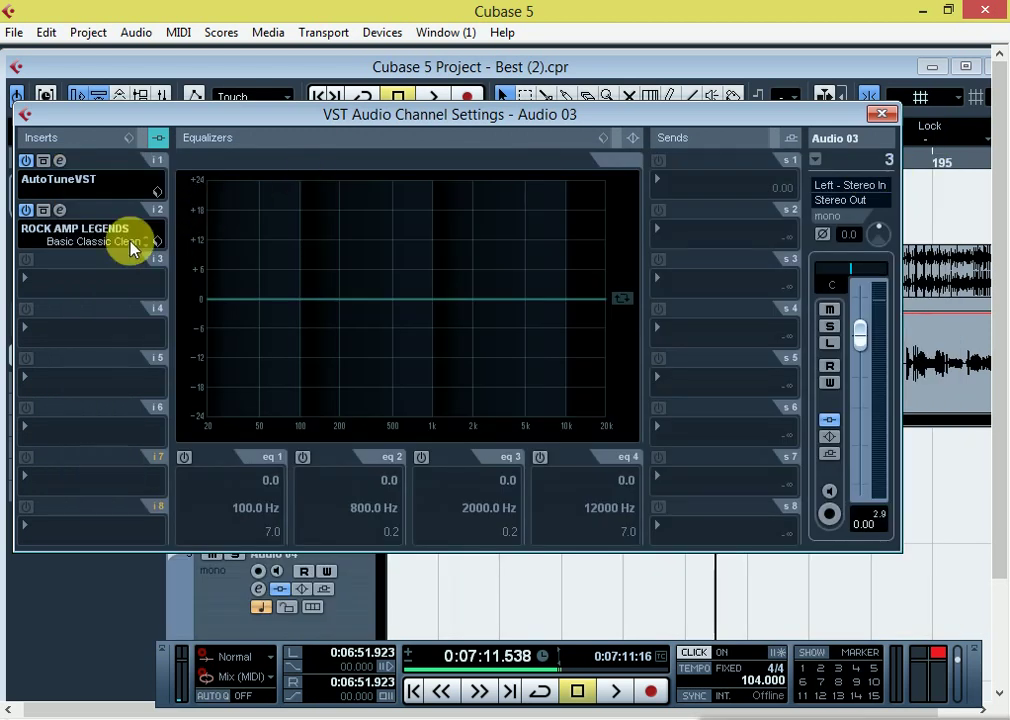
Try TubeVST in place of ROCK AMP LEGENDS in the second insert slot and close its window.
click(40, 227)
mouse_move(90, 55)
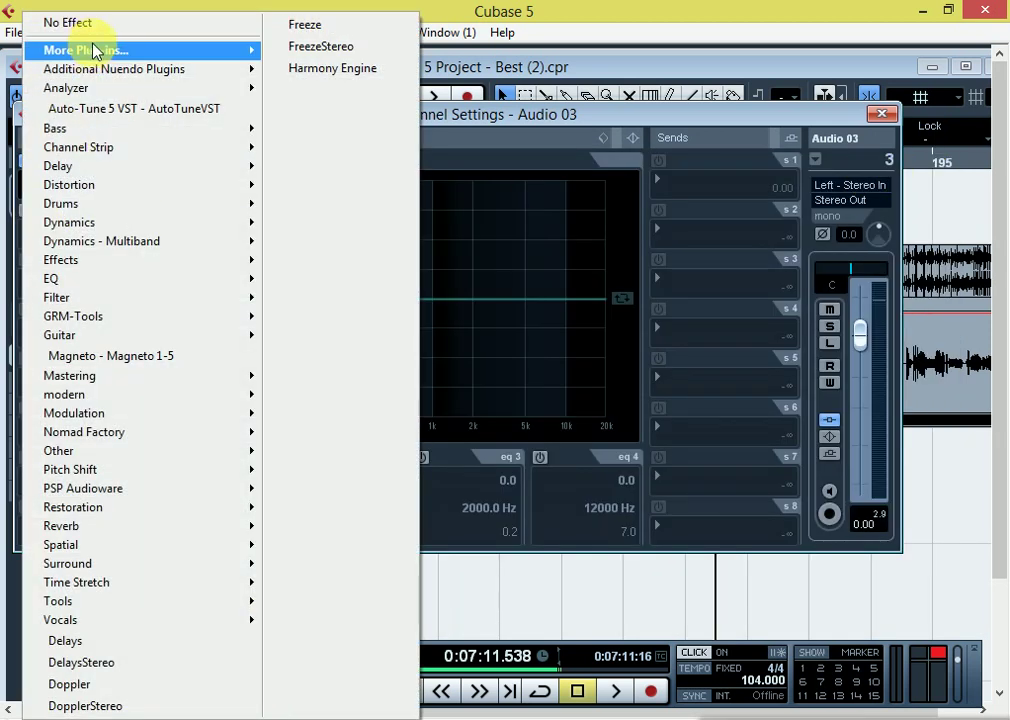
click(318, 119)
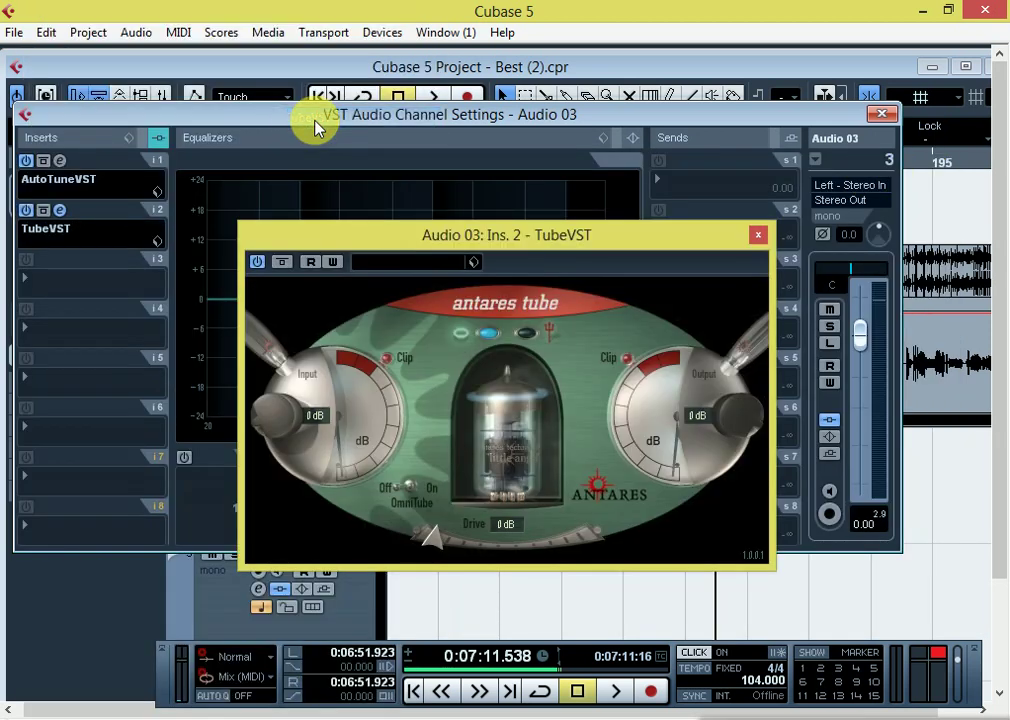
click(762, 238)
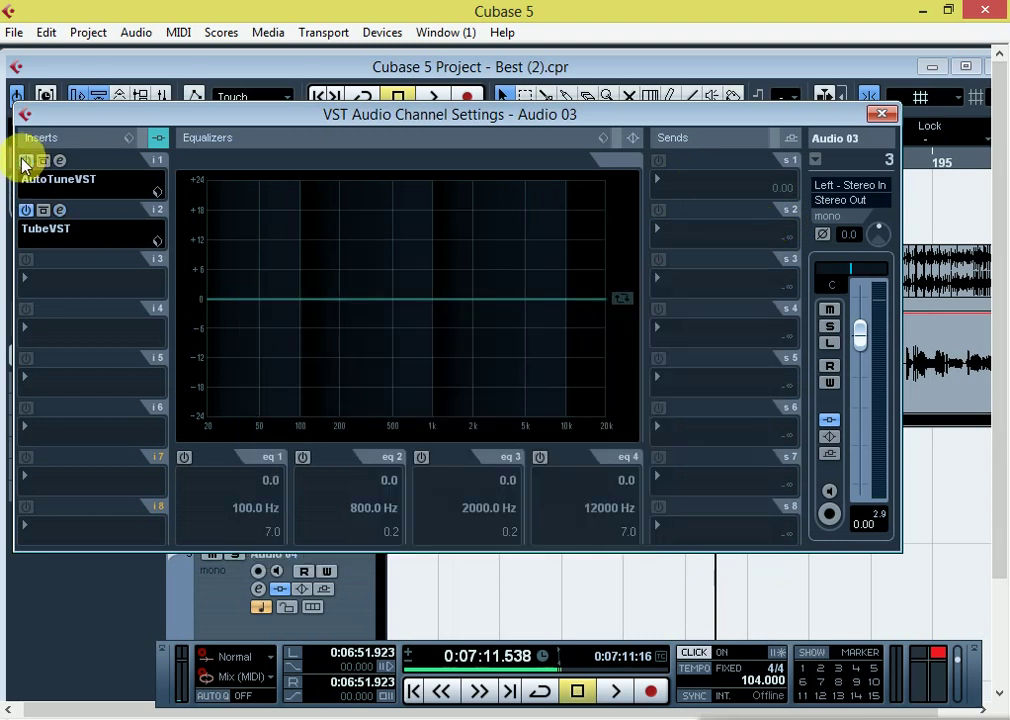
Replace TubeVST with the Freeze plug-in in Audio 03's second insert slot and close the Freeze window.
click(26, 210)
click(40, 234)
mouse_move(83, 69)
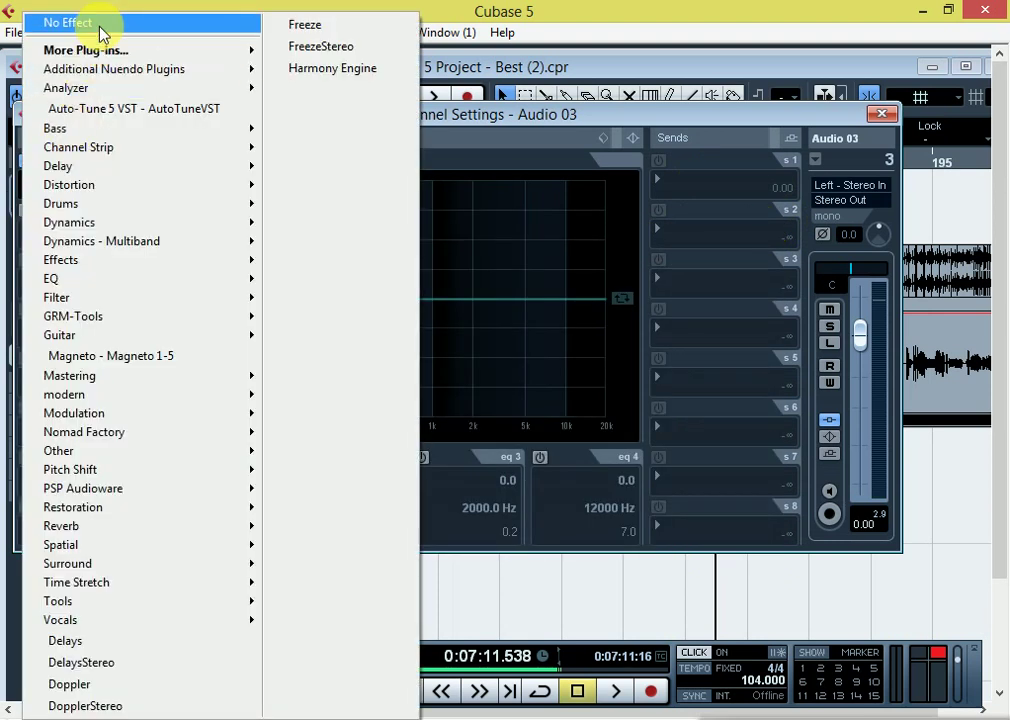
click(304, 25)
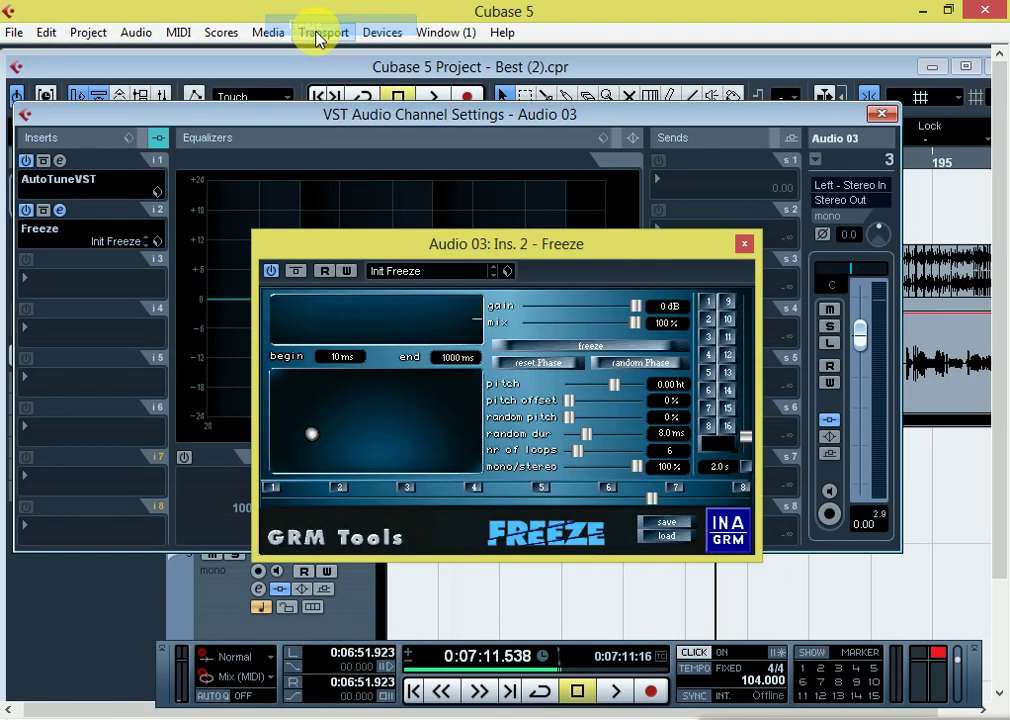
click(745, 245)
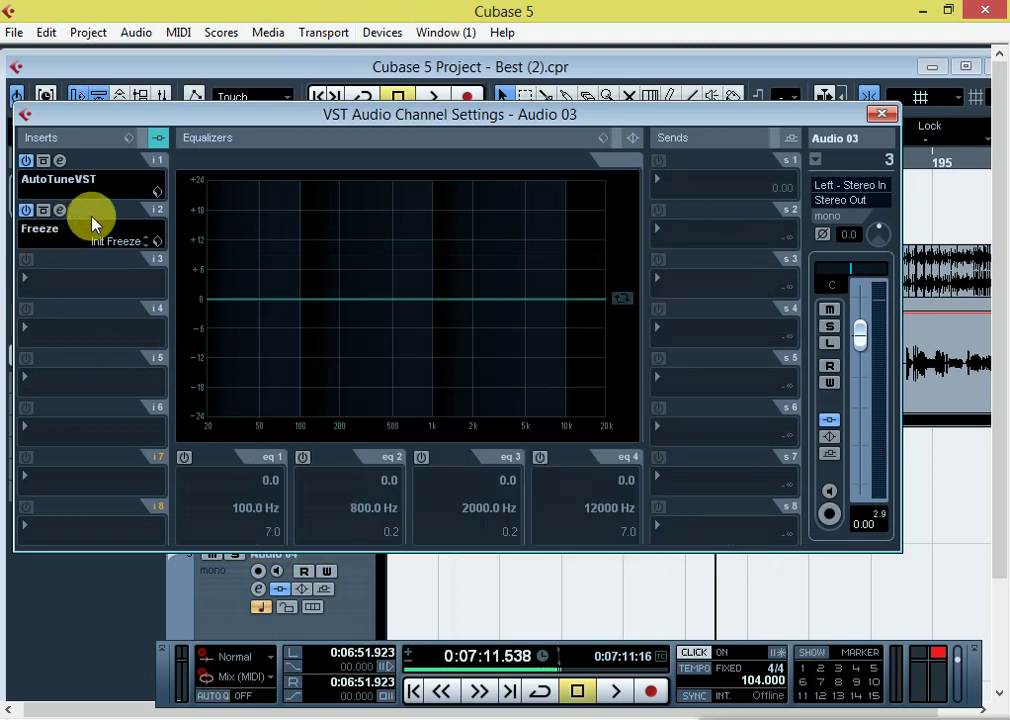
Load ModernCompressor from the modern plug-in group into Audio 03's third insert slot.
click(62, 288)
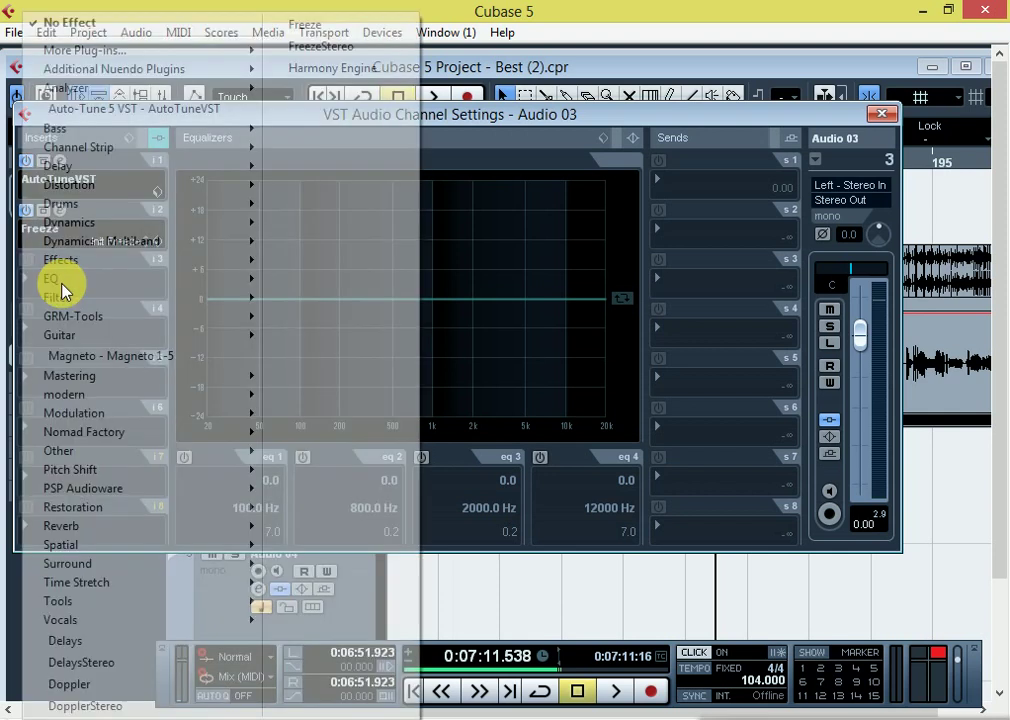
mouse_move(72, 398)
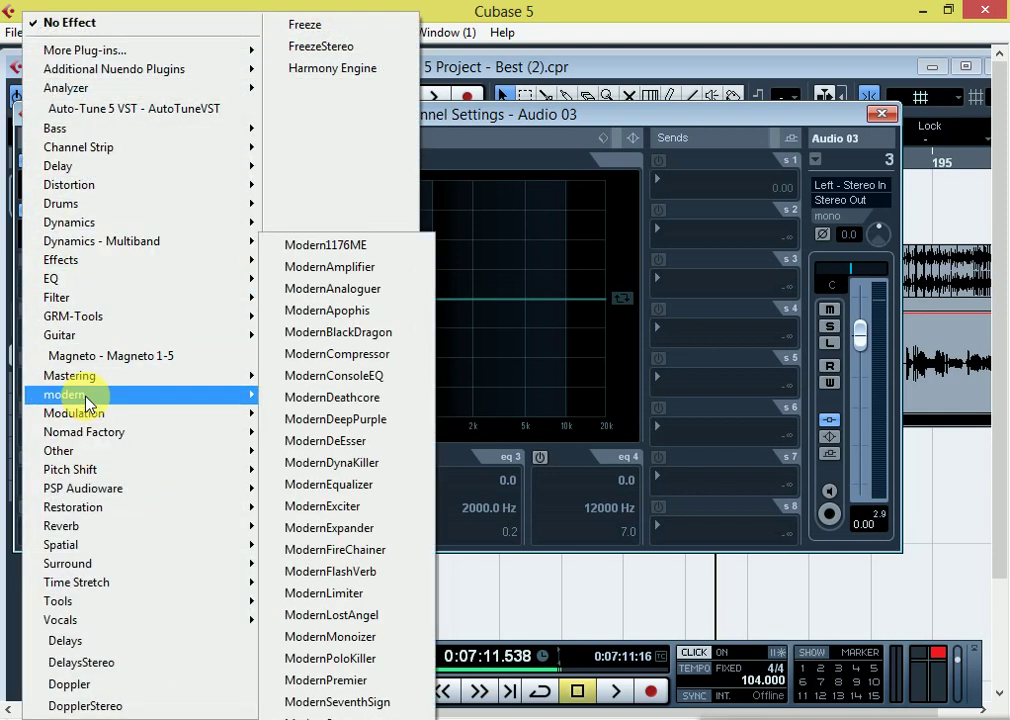
click(374, 353)
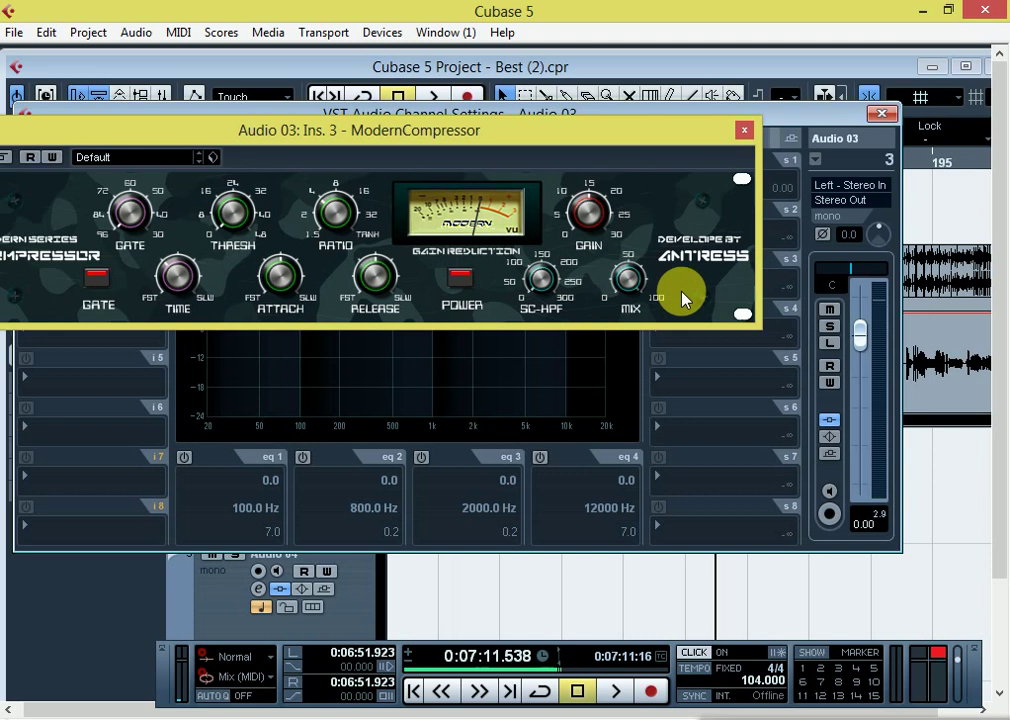
Play the vocal through the inserts while closing the plug-in and channel windows, reopen Audio 03's channel settings, and stop playback.
key(space)
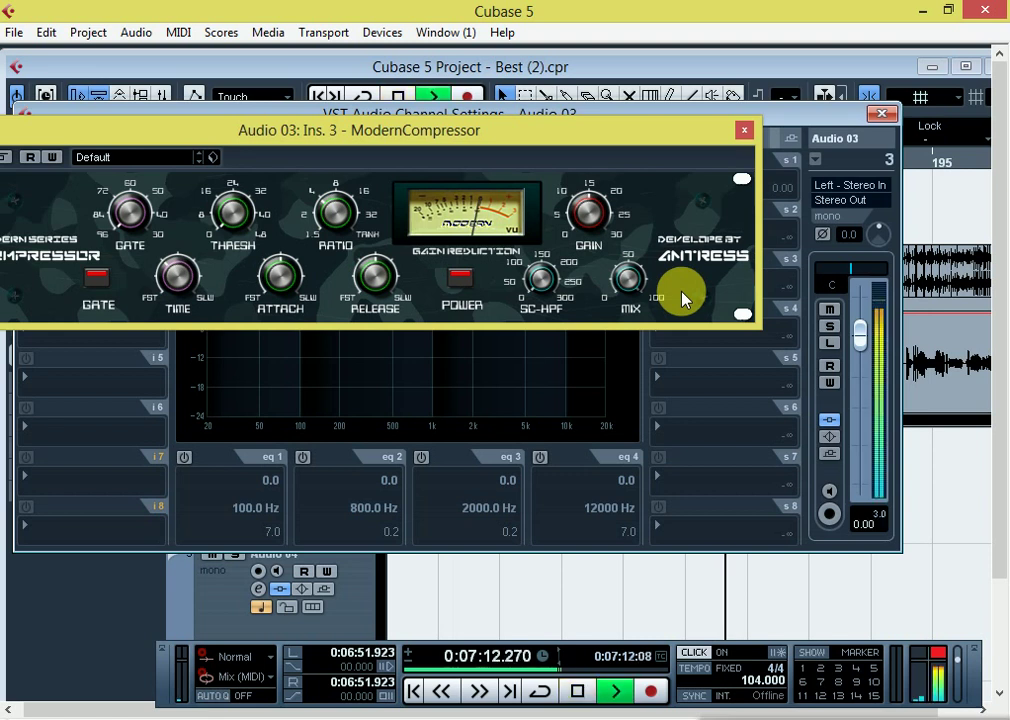
click(744, 130)
click(890, 114)
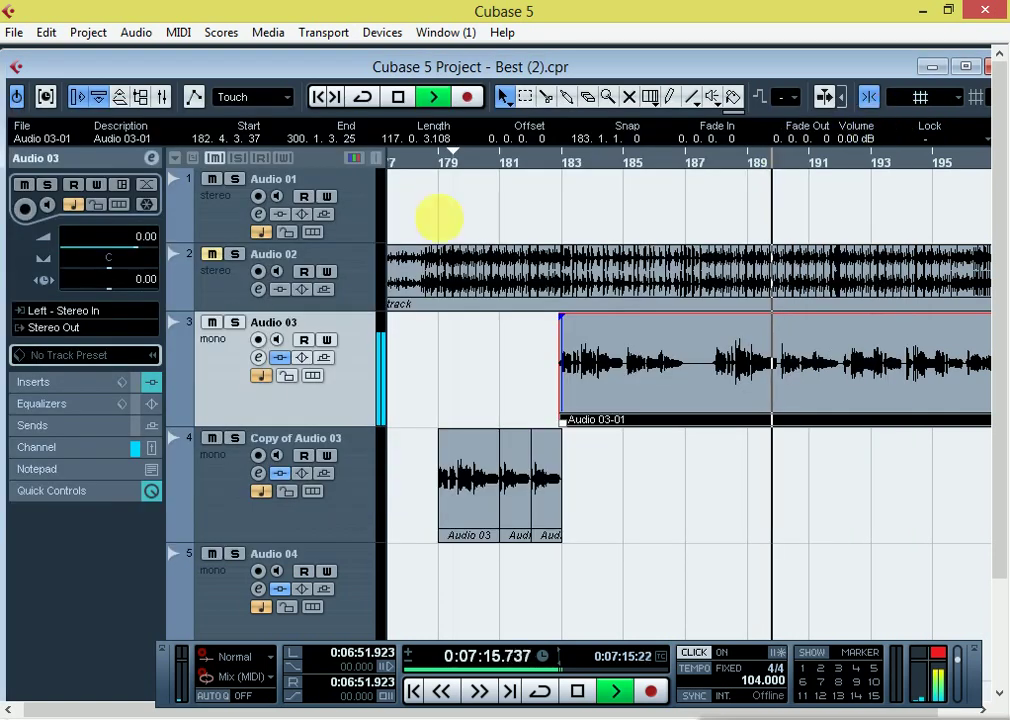
click(248, 363)
key(space)
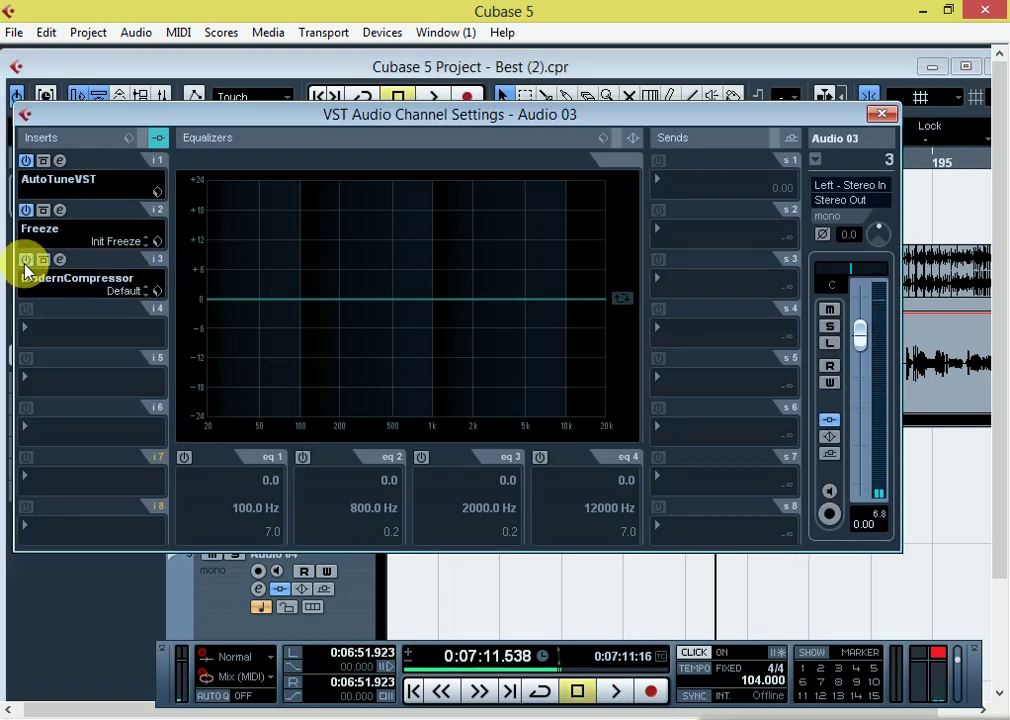
Switch off ModernCompressor in the third insert slot and play the vocal briefly without it.
click(26, 261)
key(space)
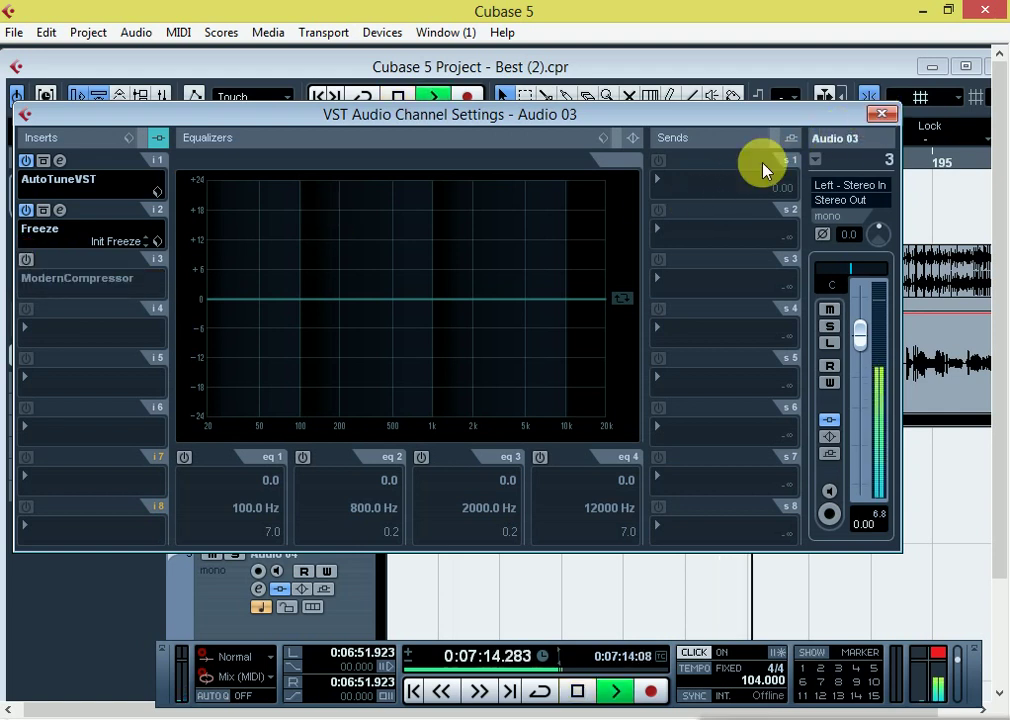
key(space)
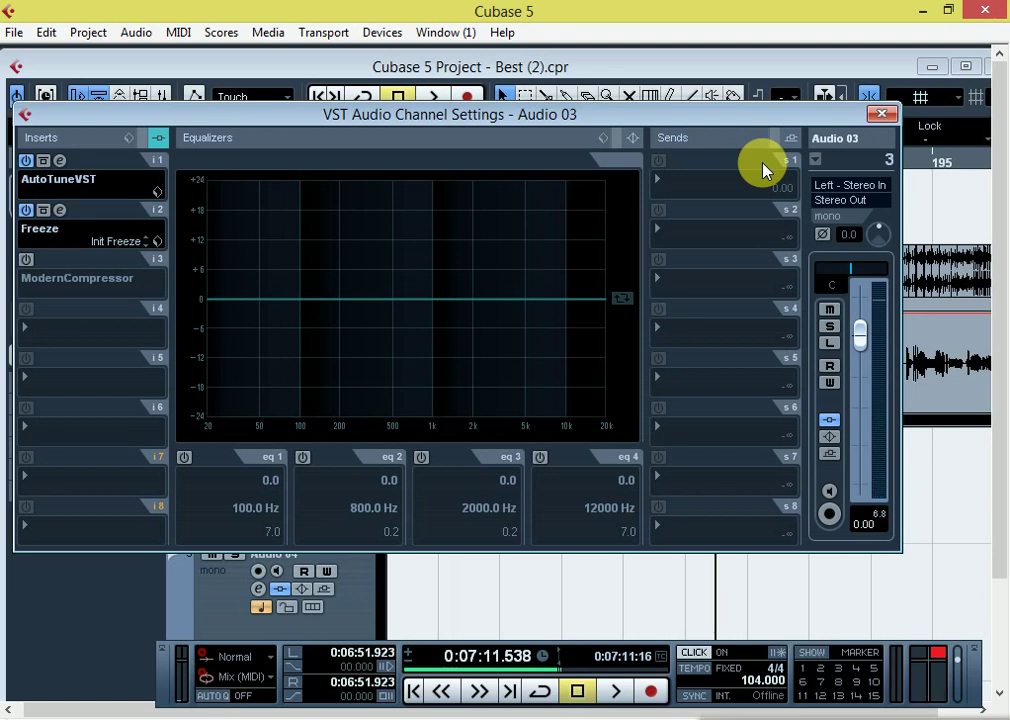
Switch ModernCompressor back on in Audio 03's third insert slot and play the vocal through it while closing the channel settings.
click(26, 260)
key(space)
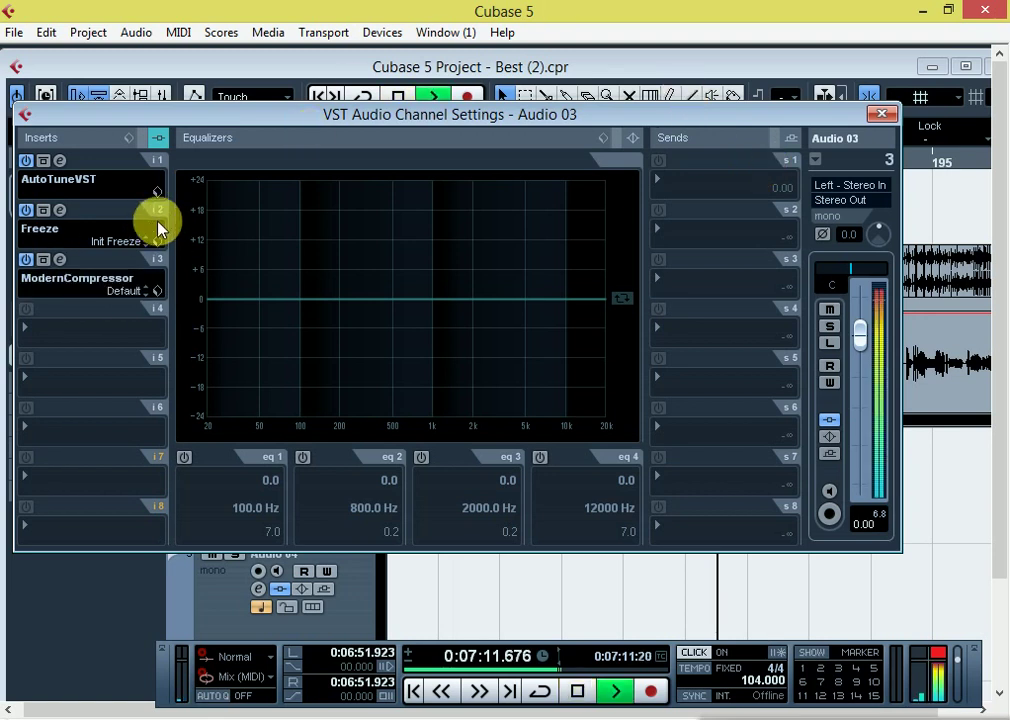
click(884, 117)
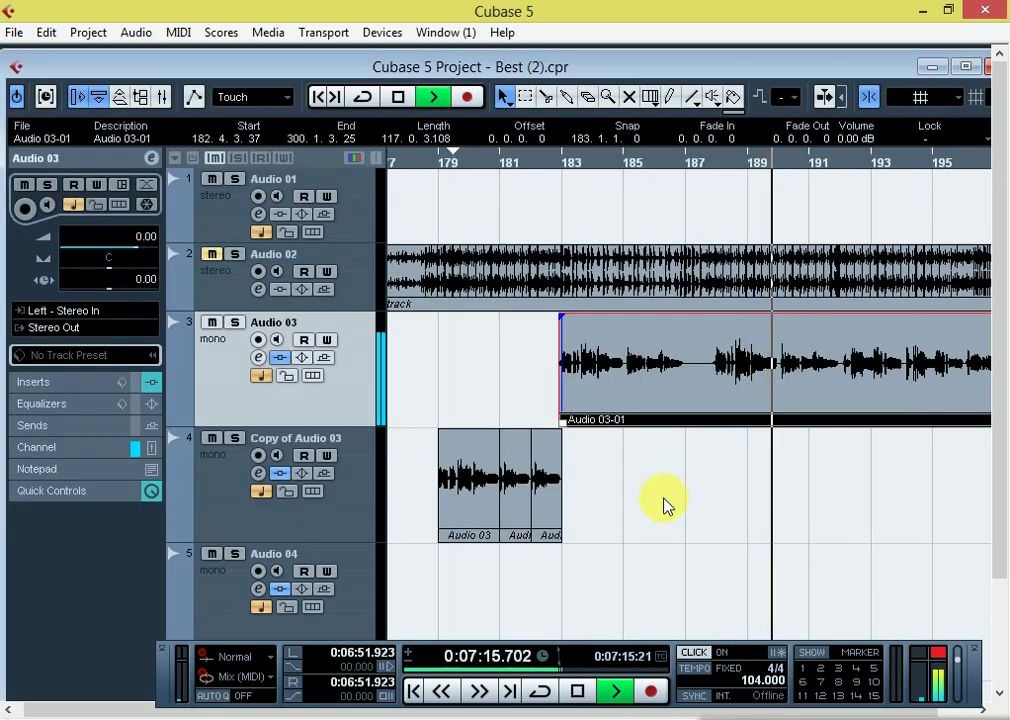
key(space)
Reopen Audio 03's channel settings and examine the ModernCompressor controls in the third insert slot before closing the plug-in window.
click(258, 360)
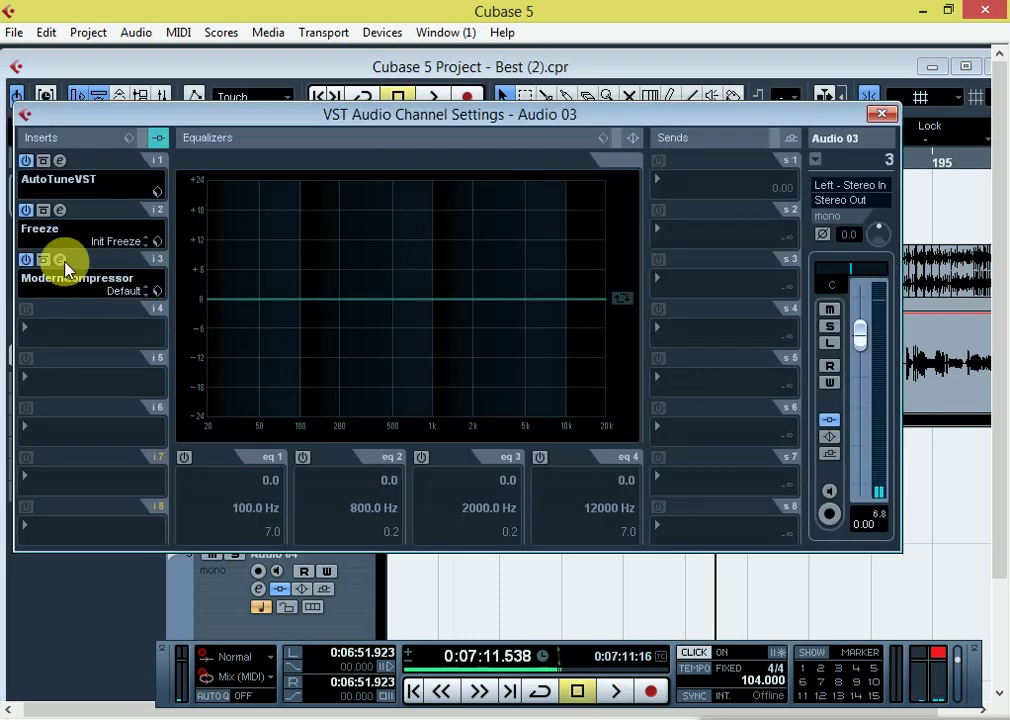
click(62, 260)
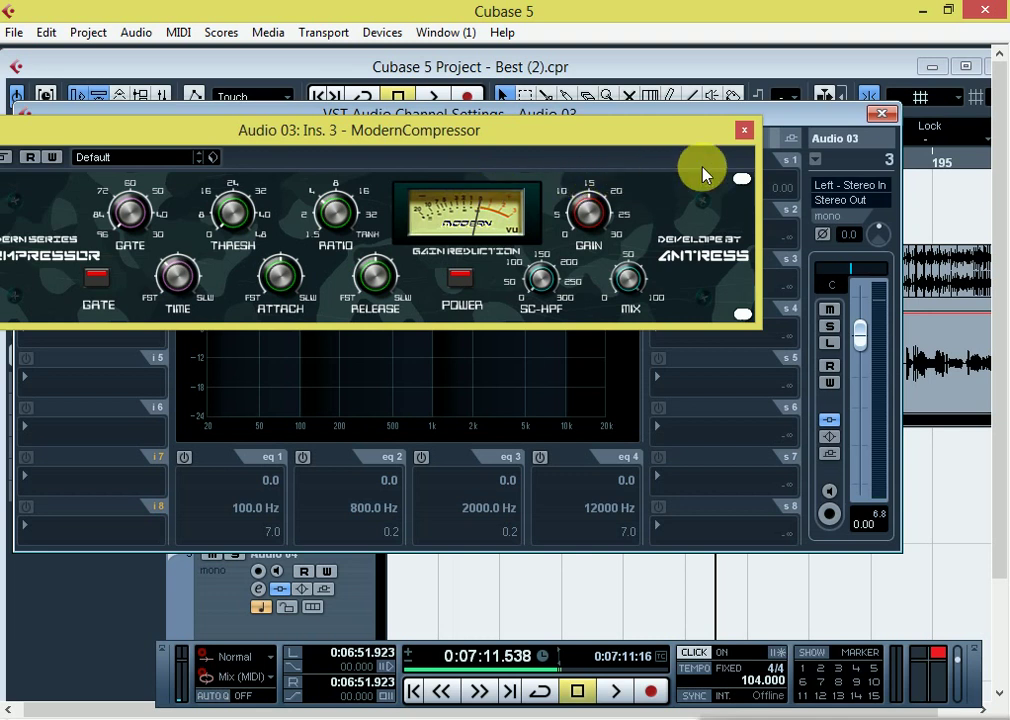
click(744, 130)
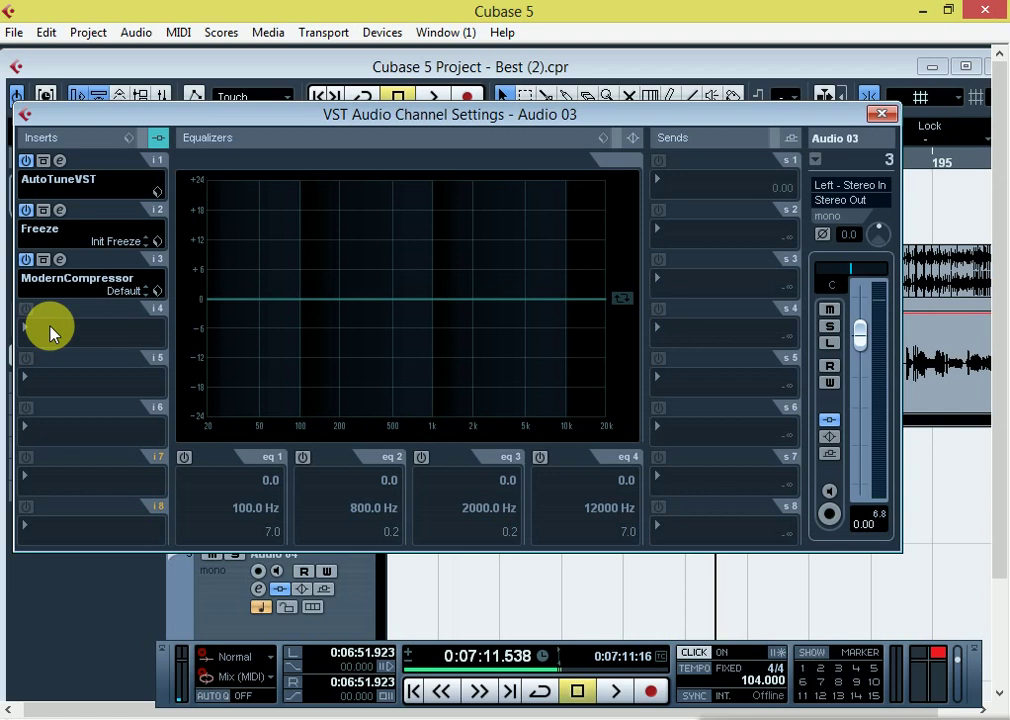
Load ModernPremier from the modern plug-in group into Audio 03's fourth insert slot.
click(50, 328)
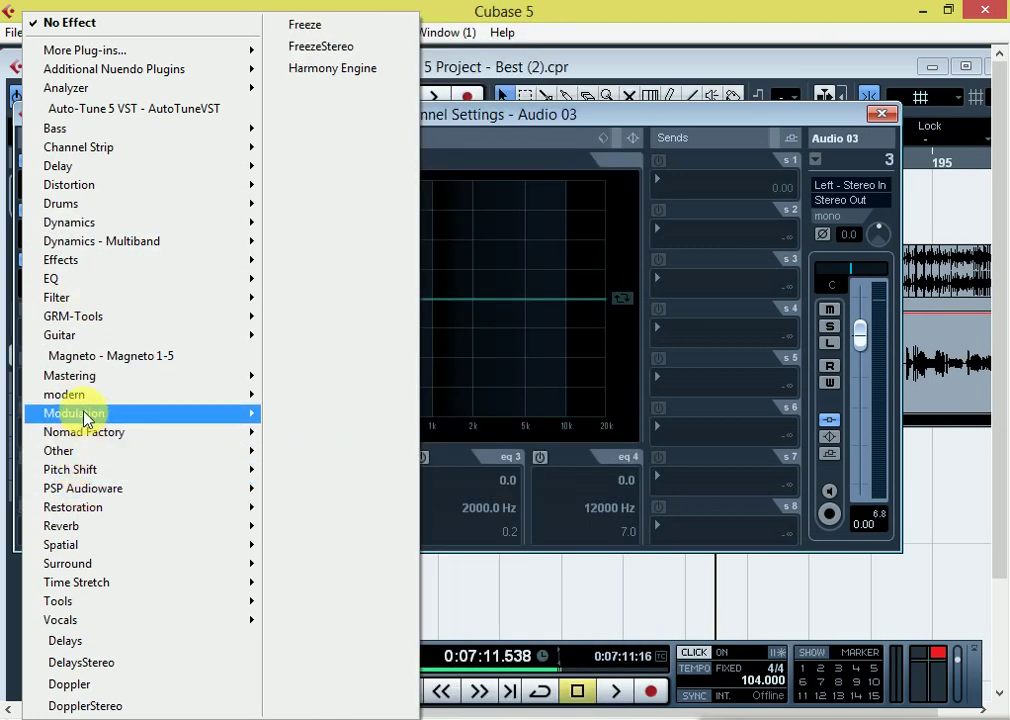
mouse_move(91, 400)
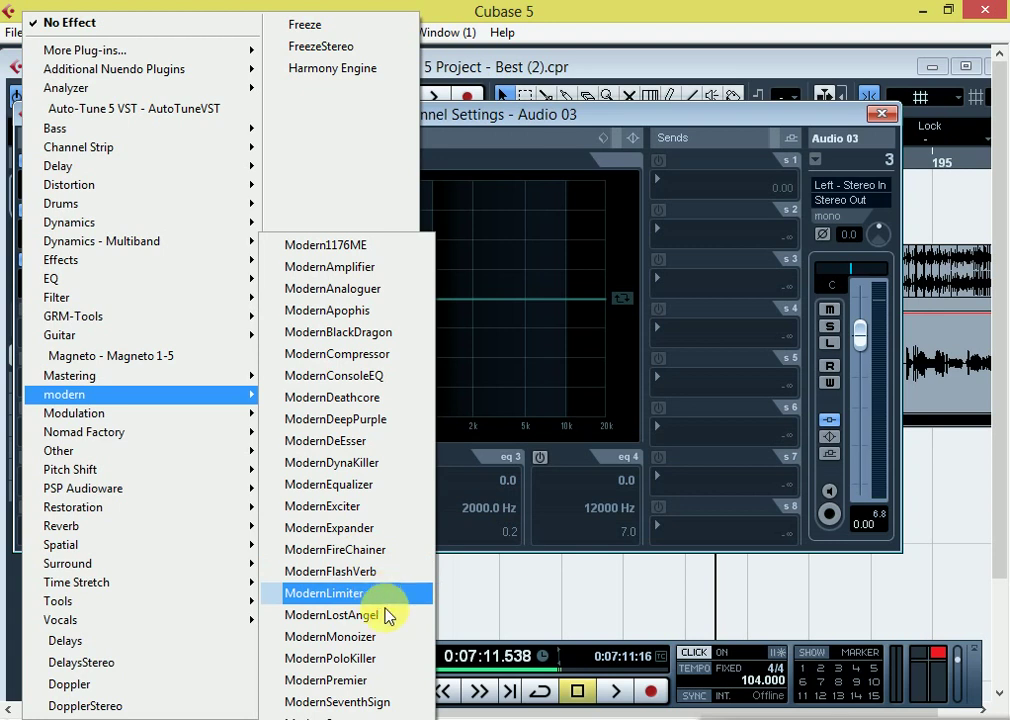
click(378, 680)
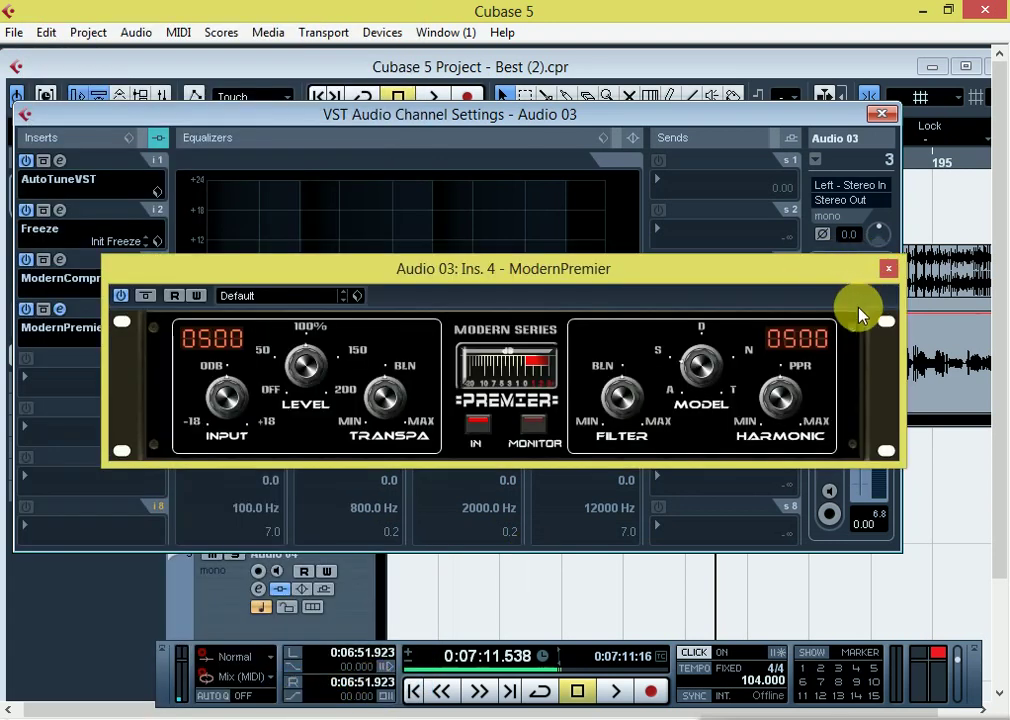
Play the vocal through ModernPremier with its window moved up, stop playback and close the plug-in window.
key(space)
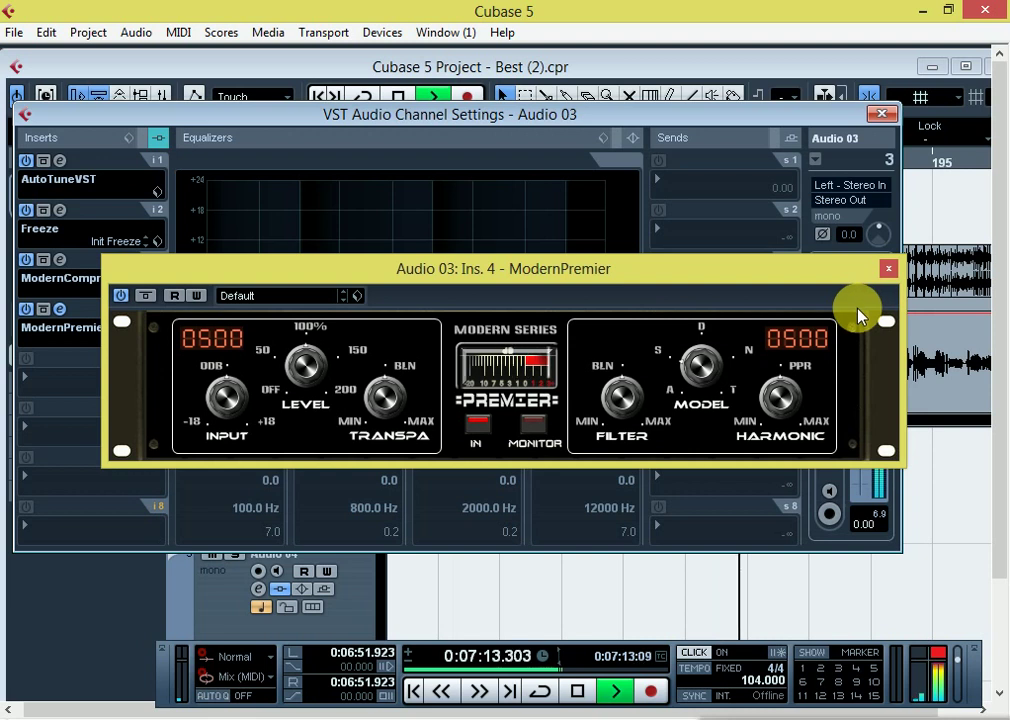
drag(728, 276, 595, 165)
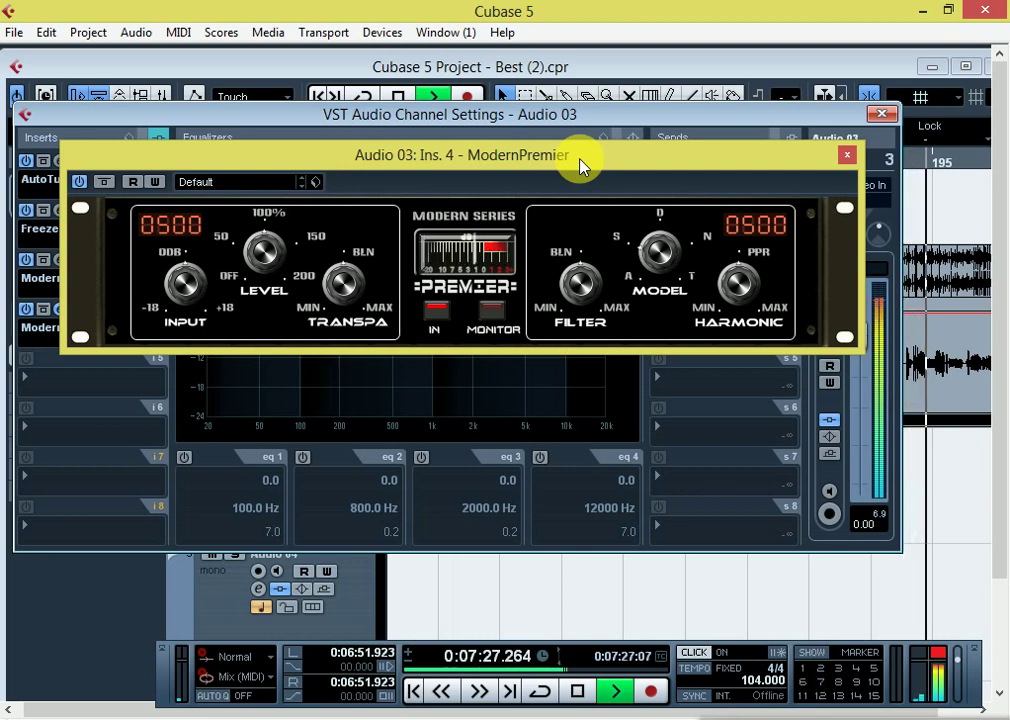
key(space)
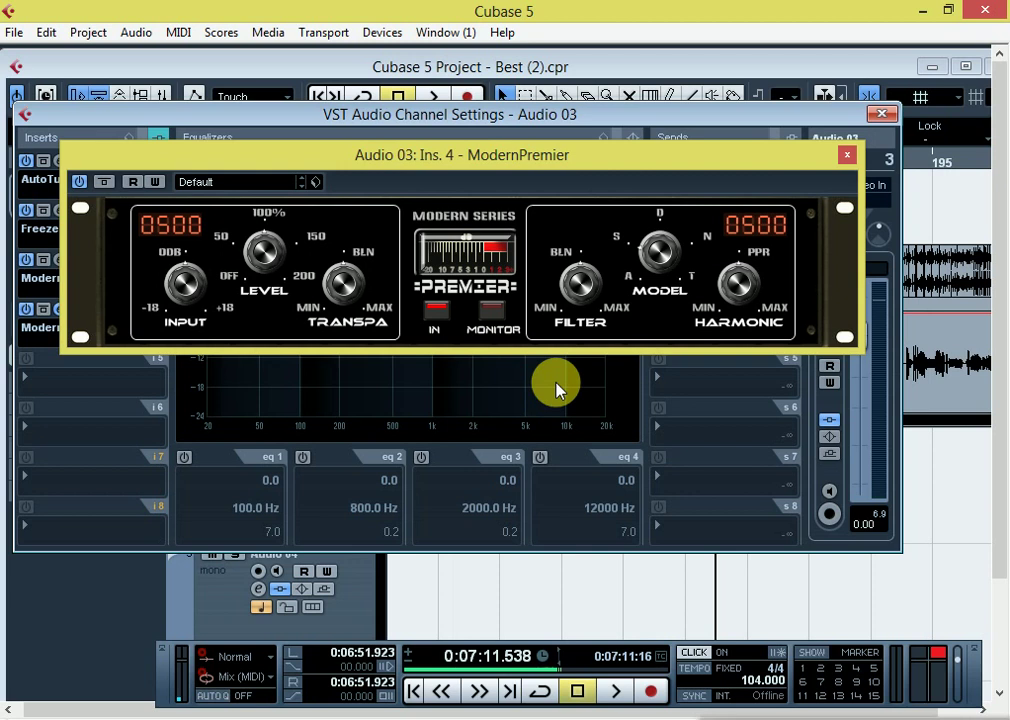
click(847, 155)
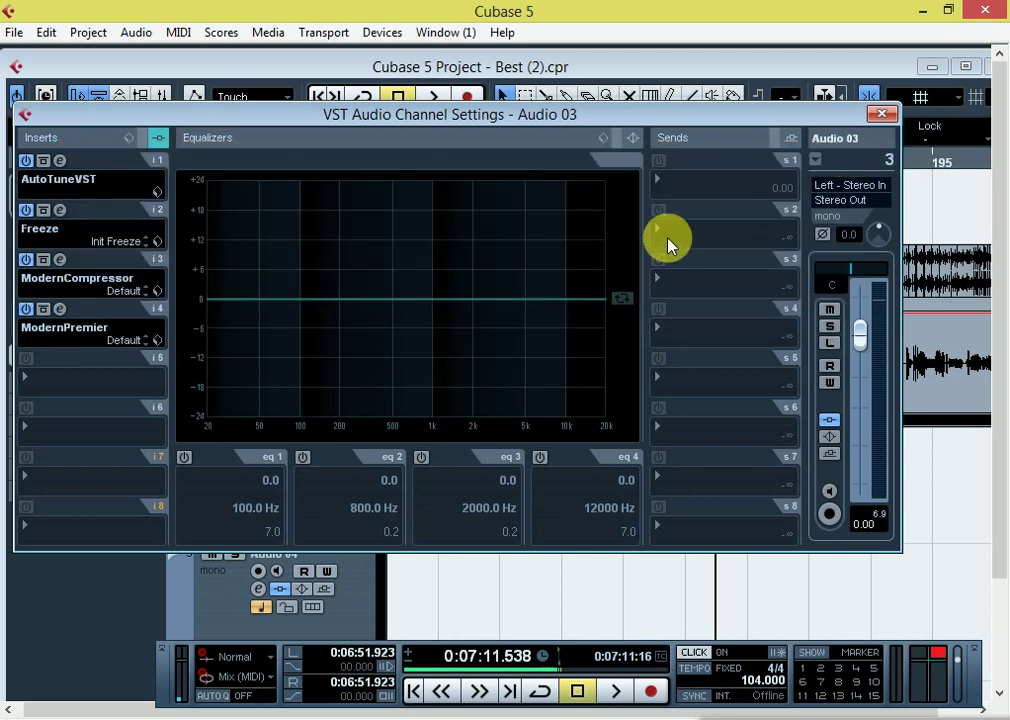
Load ModernLimiter from the modern plug-in group into Audio 03's fifth insert slot, play the vocal briefly and close the plug-in window.
click(47, 379)
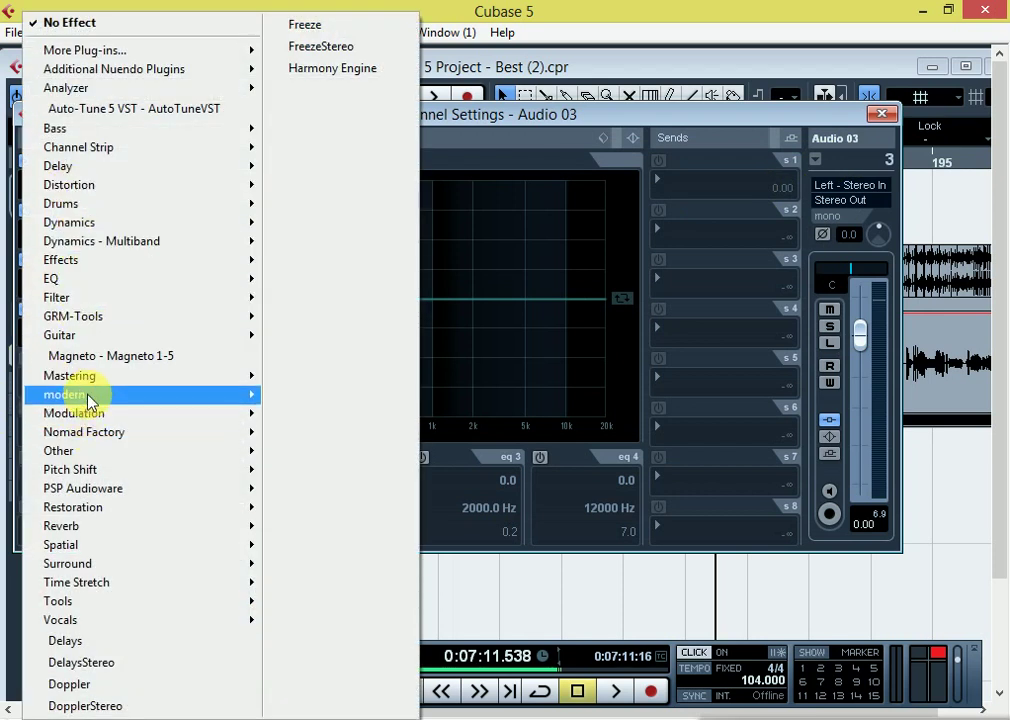
mouse_move(70, 395)
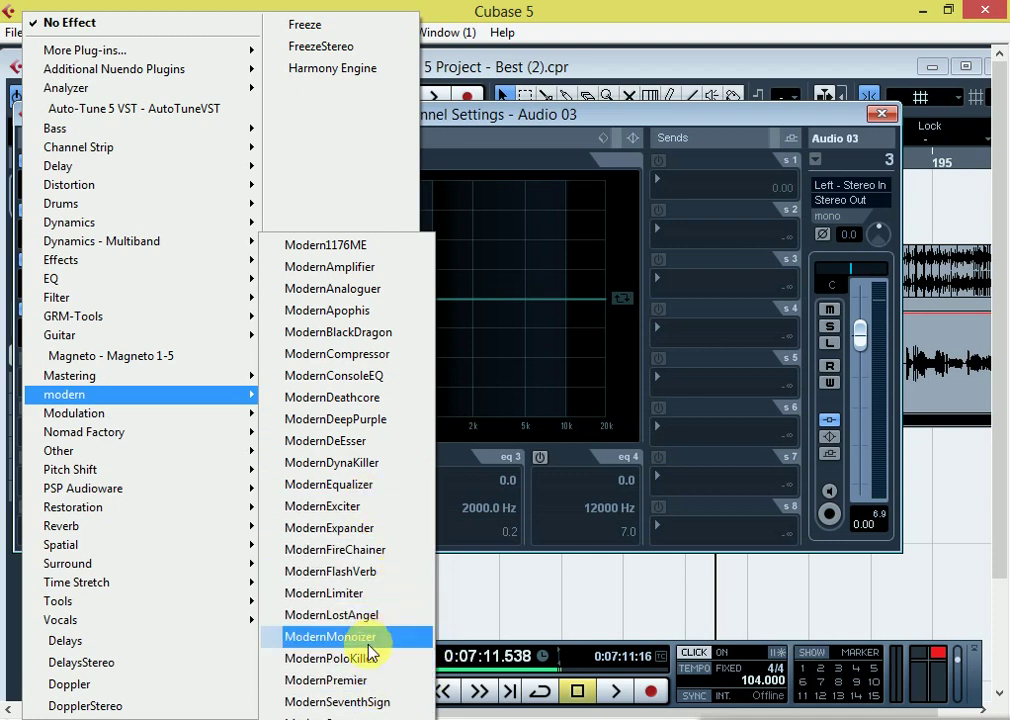
click(343, 593)
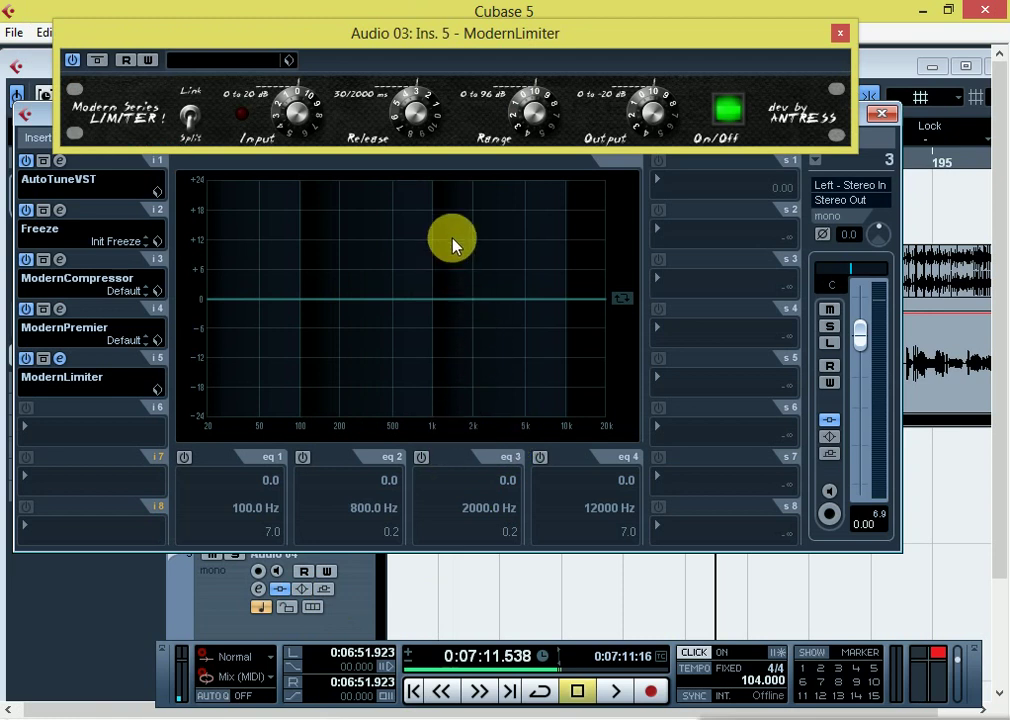
key(space)
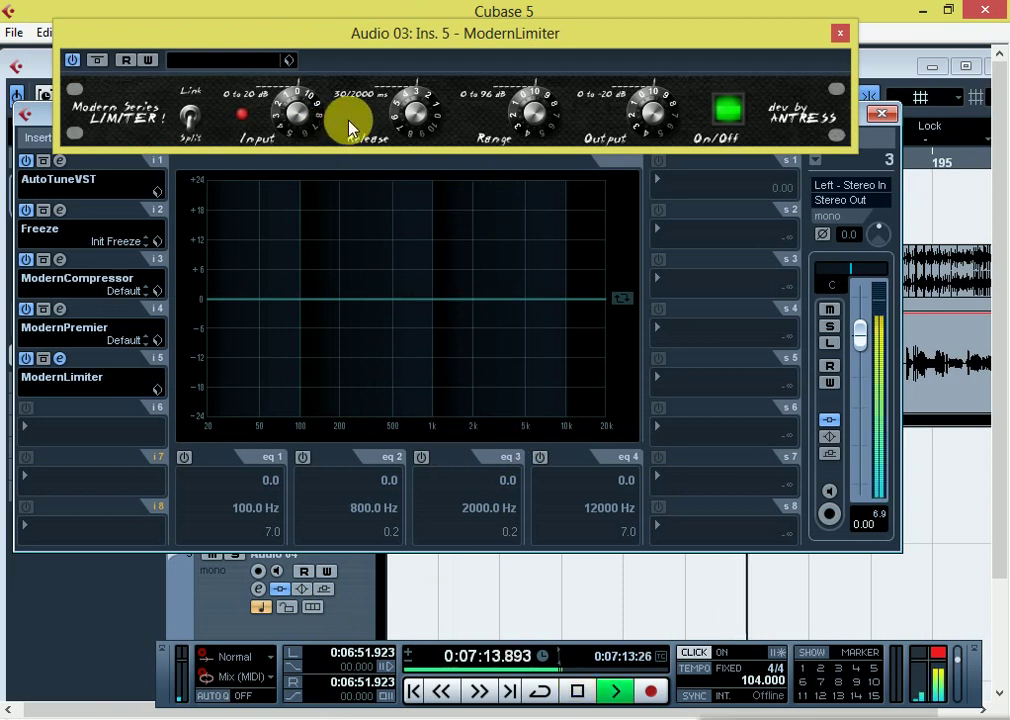
key(space)
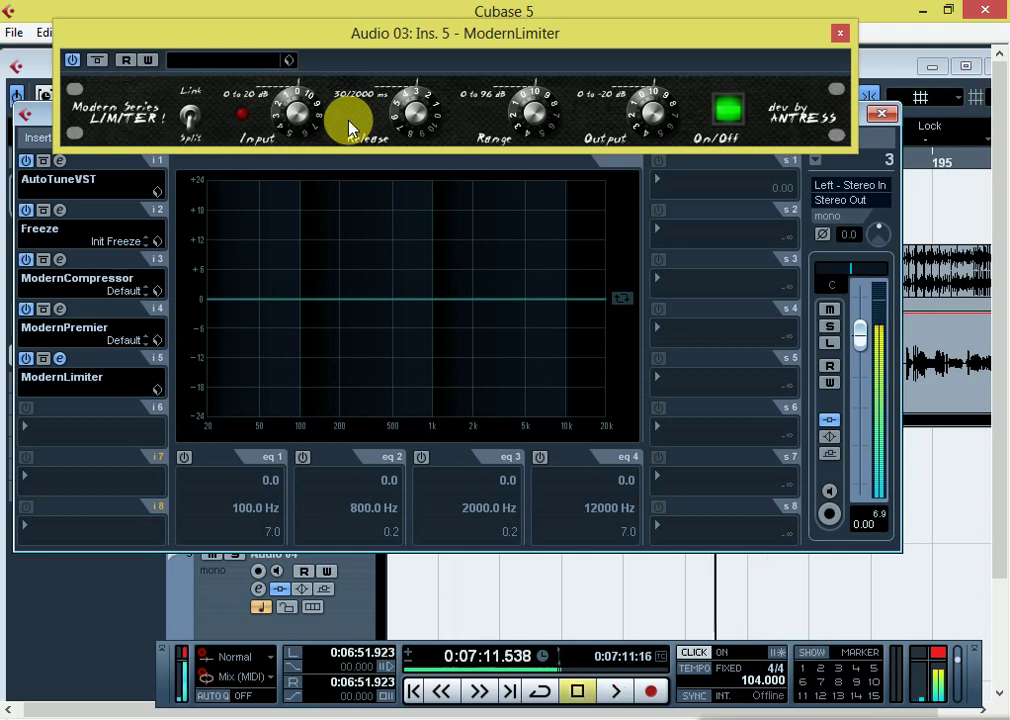
click(838, 37)
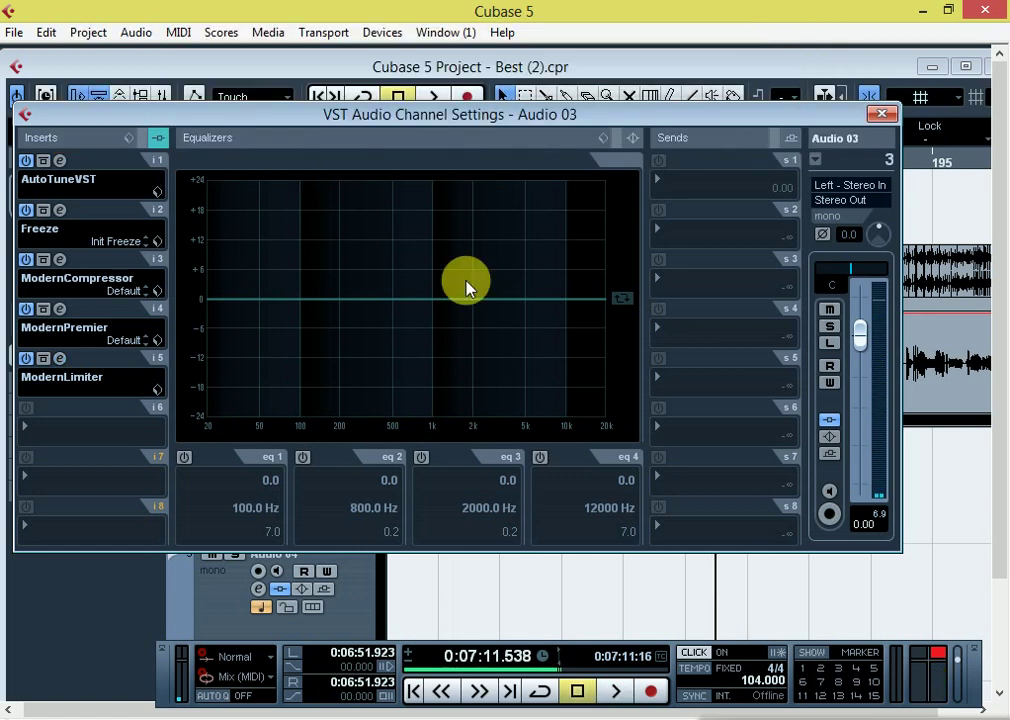
Load ModernDeEsser into Audio 03's sixth insert slot and play the vocal while closing the plug-in and channel windows.
click(33, 430)
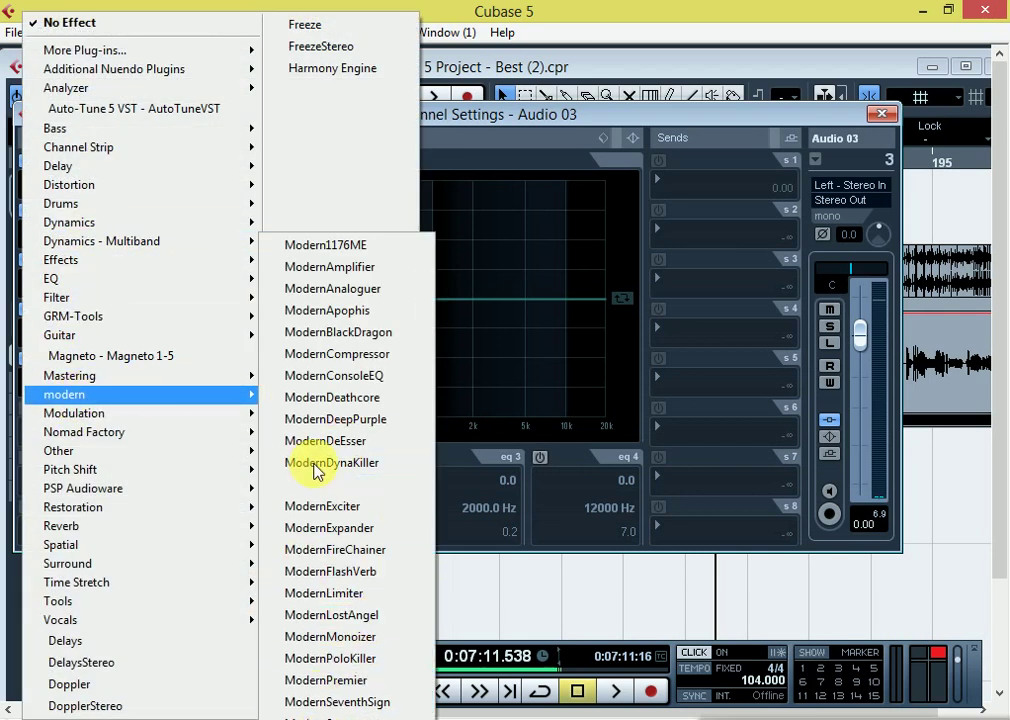
click(350, 441)
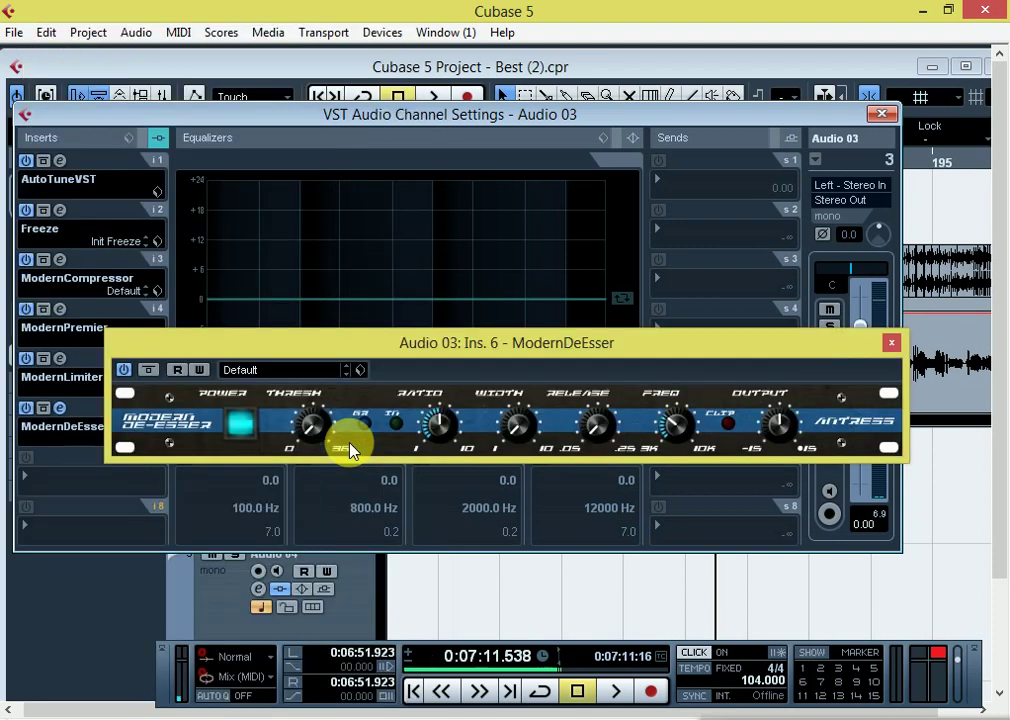
key(space)
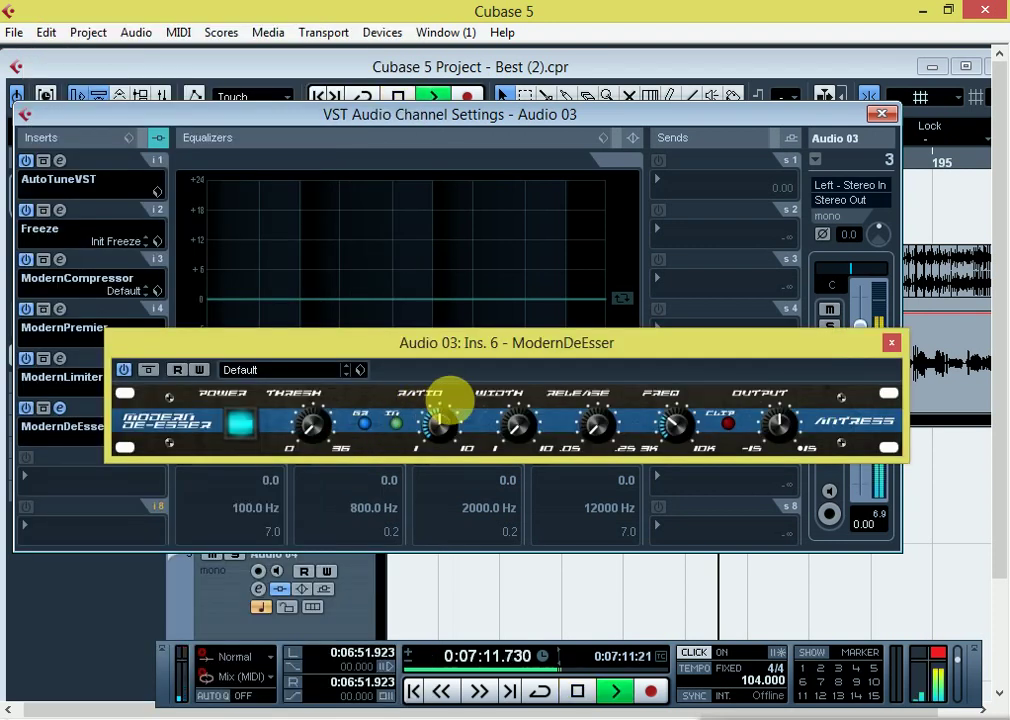
click(891, 347)
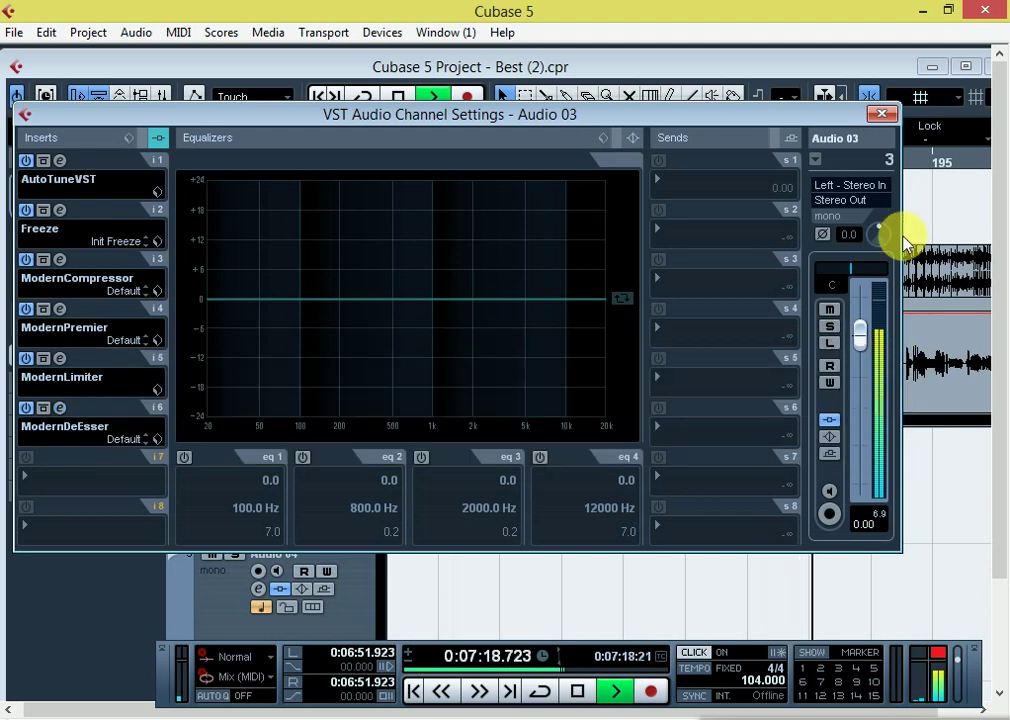
click(875, 116)
key(space)
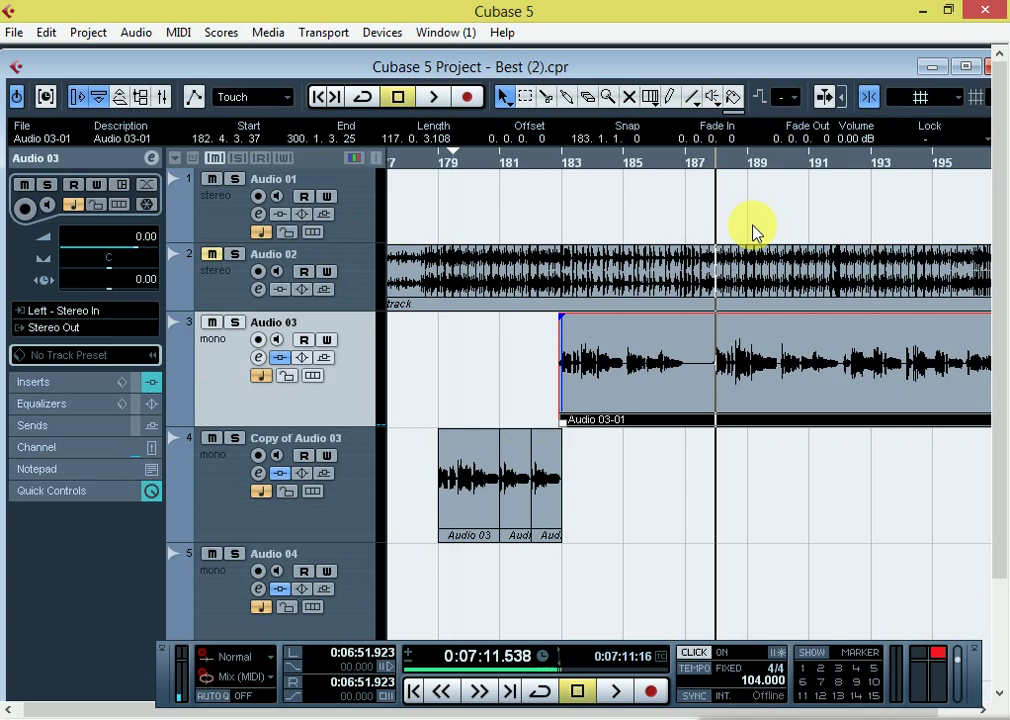
Unmute and record-disarm the Audio 02 backing track, and play it together with the processed vocal.
click(225, 283)
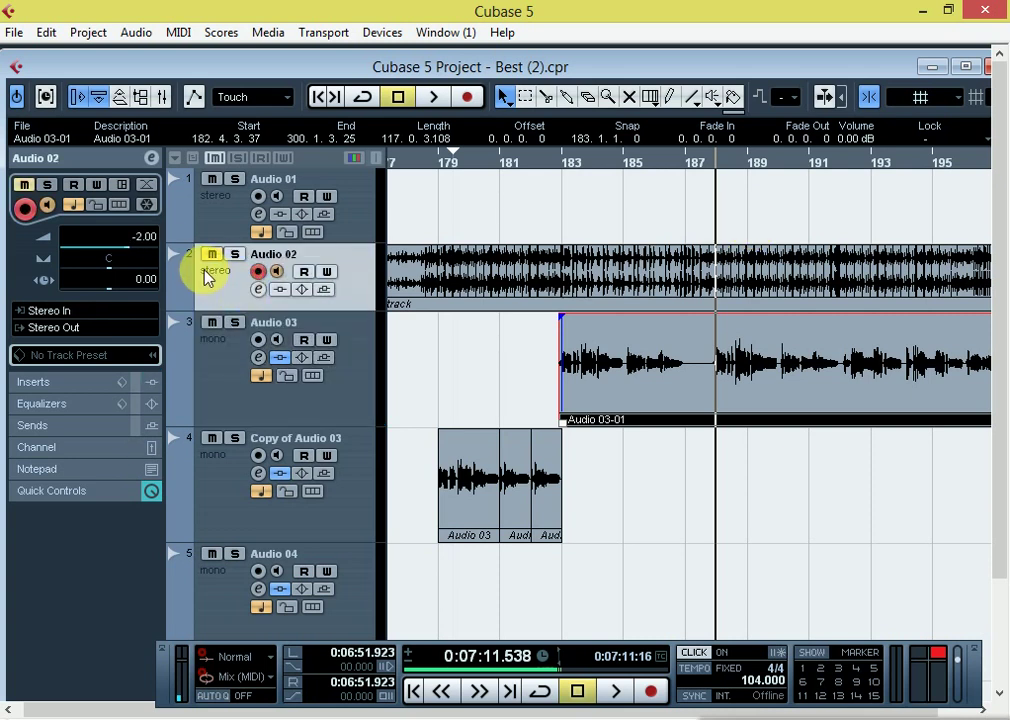
click(258, 272)
key(space)
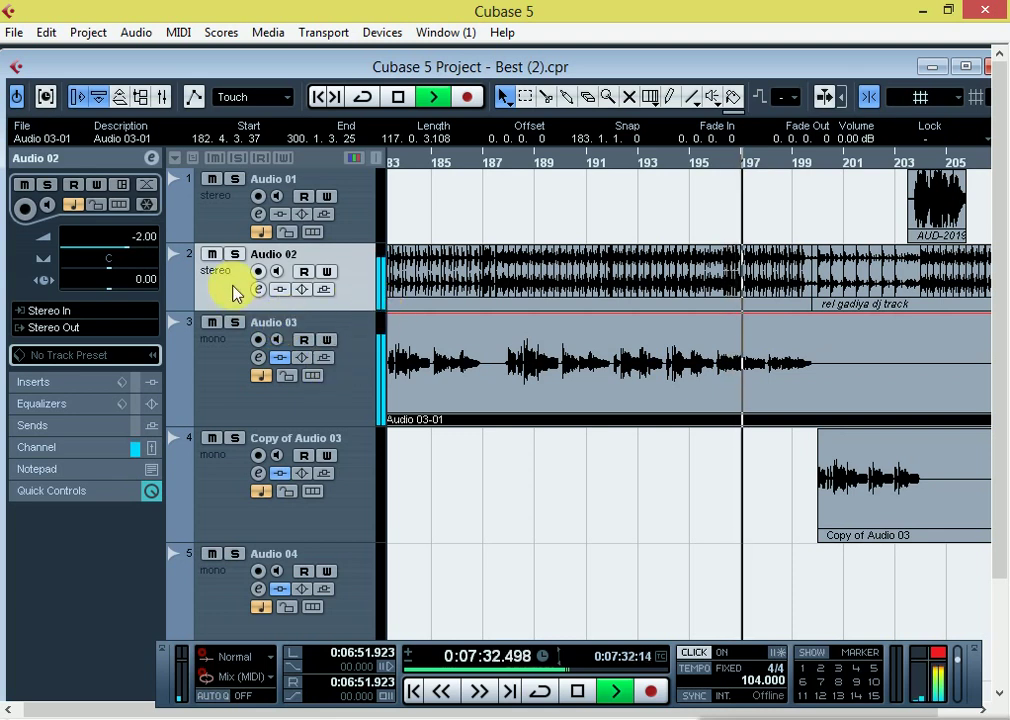
key(space)
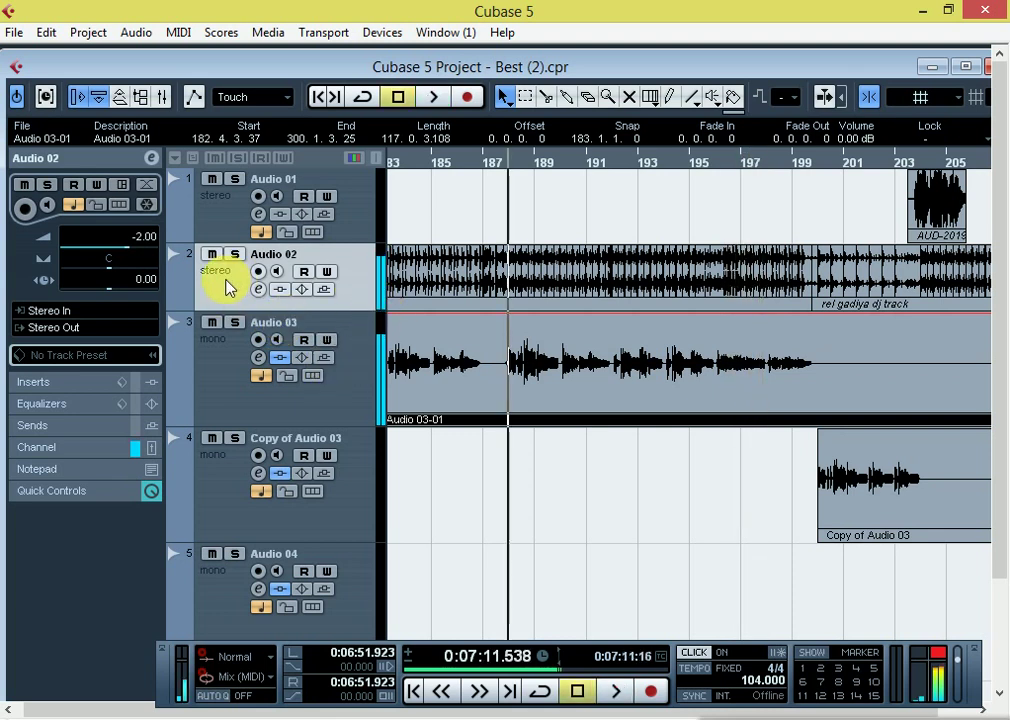
Reopen Audio 03's channel settings and open the editor windows of Freeze, ModernCompressor, ModernPremier, ModernLimiter and ModernDeEsser.
click(257, 359)
click(58, 210)
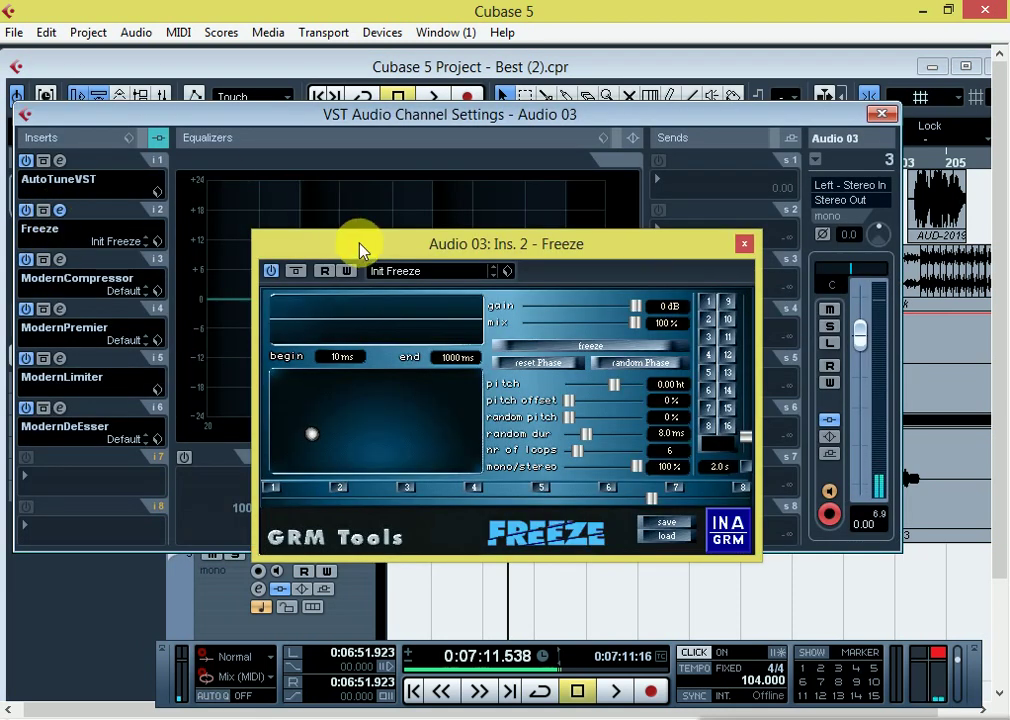
drag(360, 250, 779, 468)
click(60, 259)
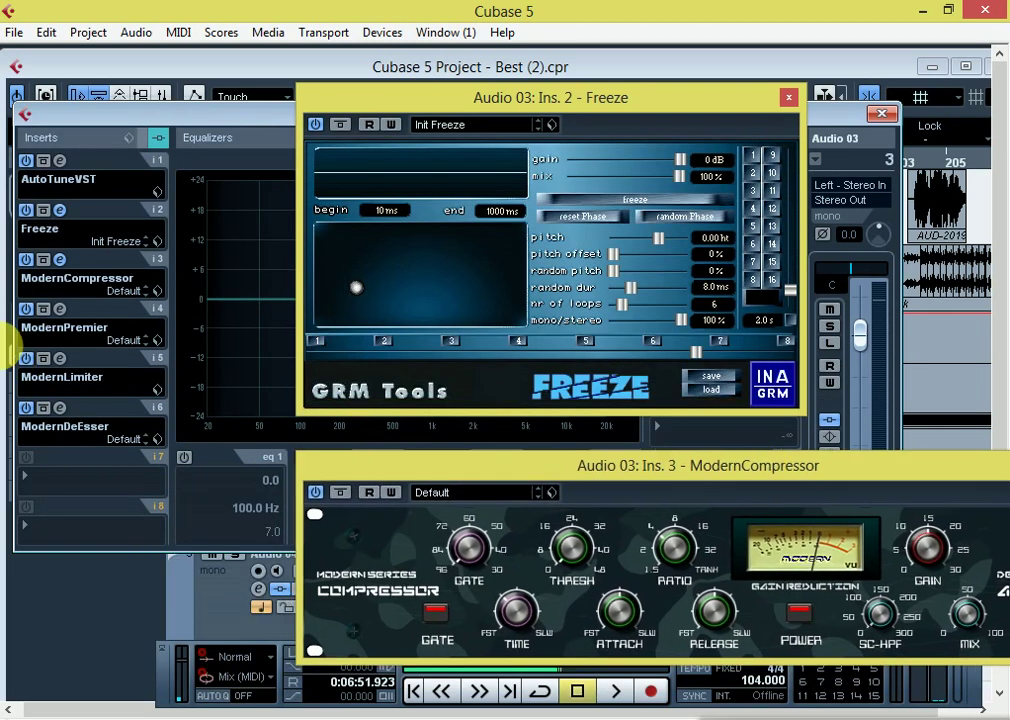
click(61, 312)
drag(473, 176, 843, 219)
click(60, 358)
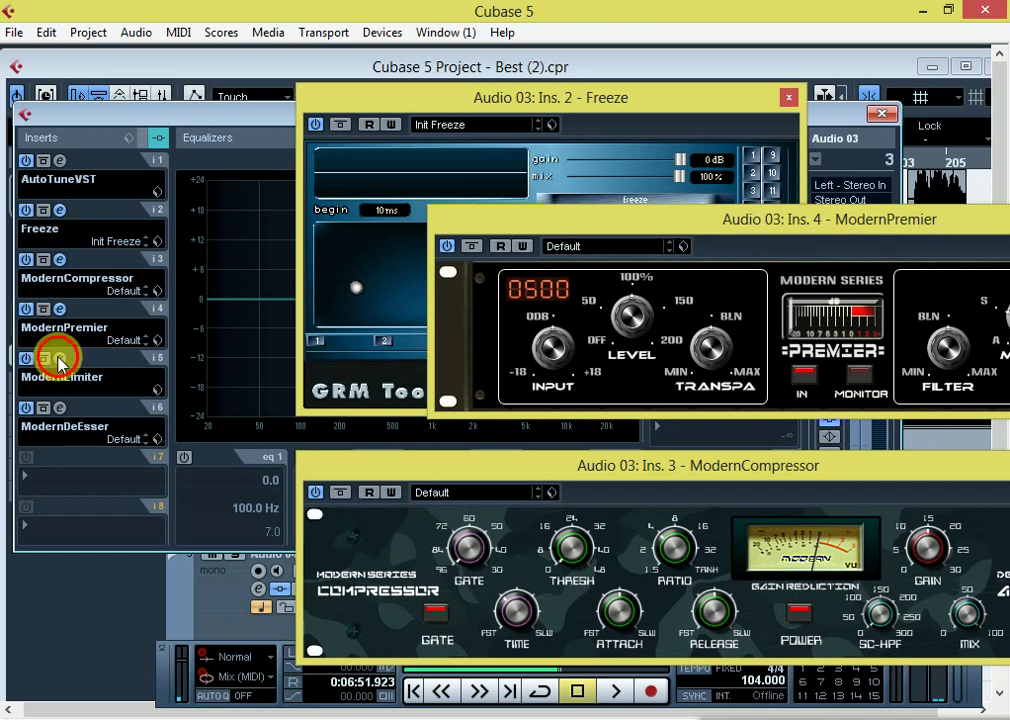
click(60, 408)
drag(282, 345, 53, 570)
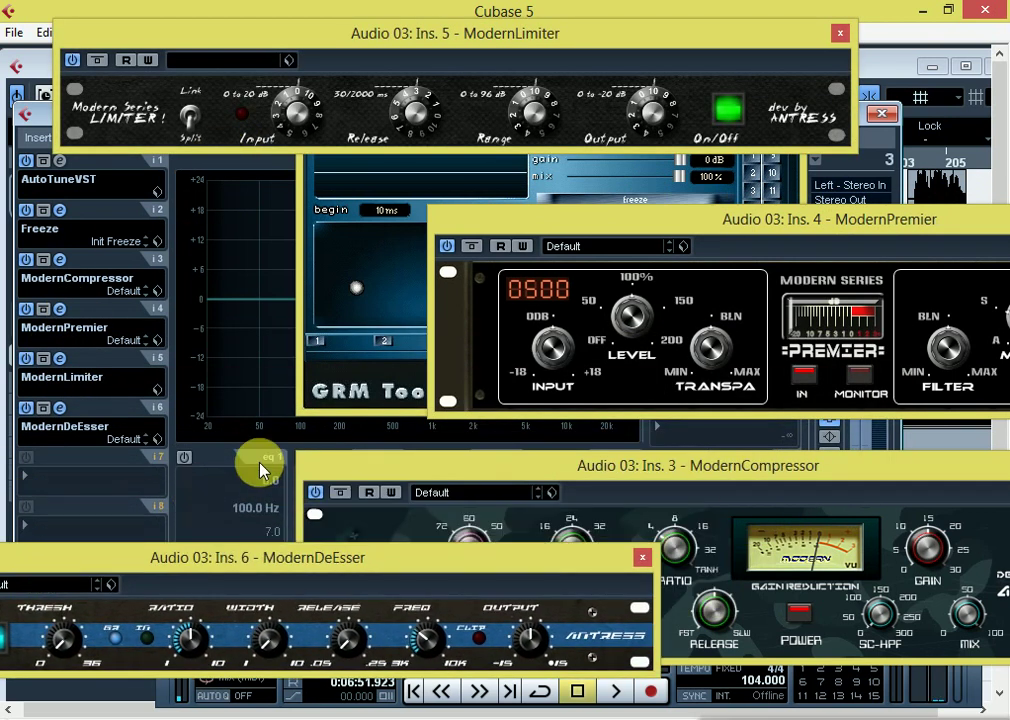
Rearrange the ModernCompressor, ModernPremier, ModernLimiter and Freeze windows so the controls of all five open plug-ins can be viewed together.
drag(334, 467, 3, 387)
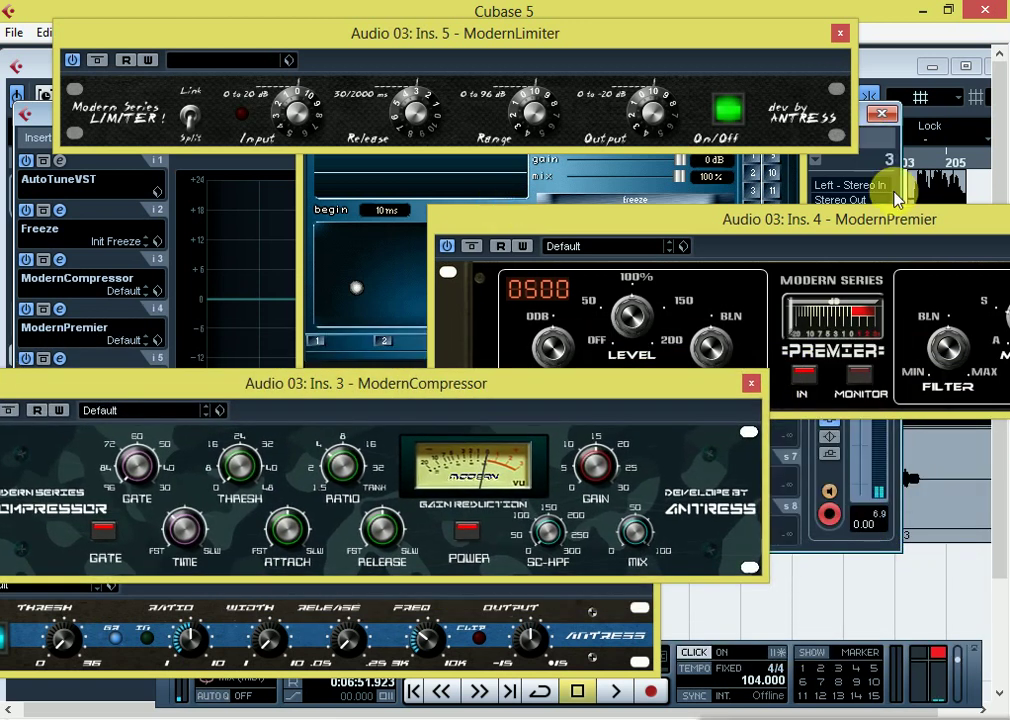
click(800, 219)
drag(800, 219, 855, 263)
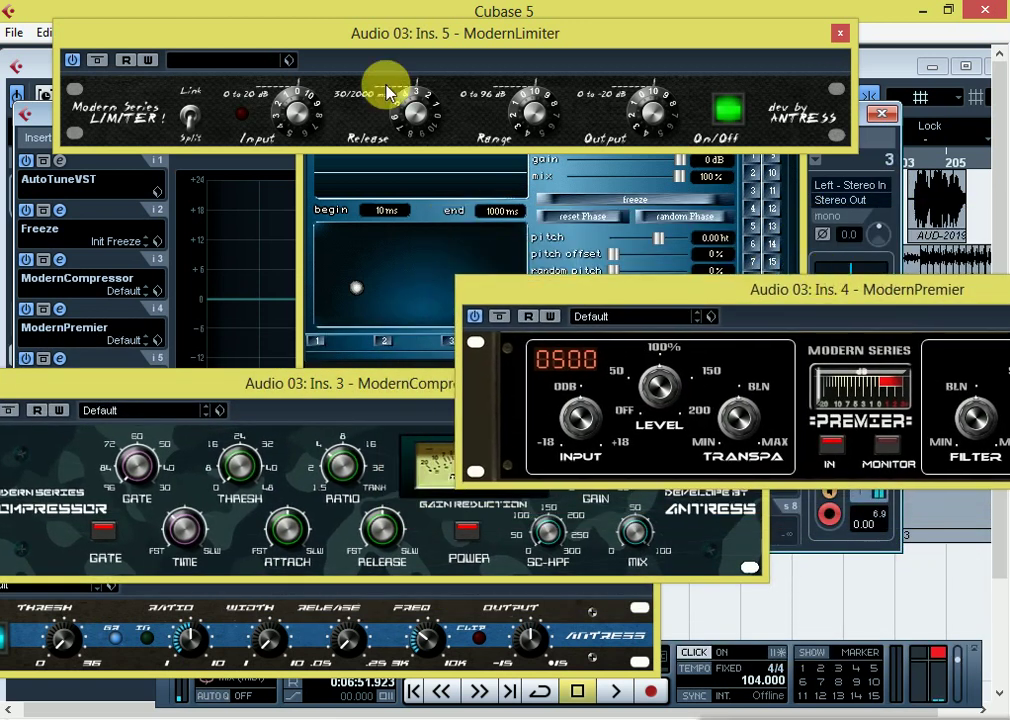
drag(372, 34, 484, 11)
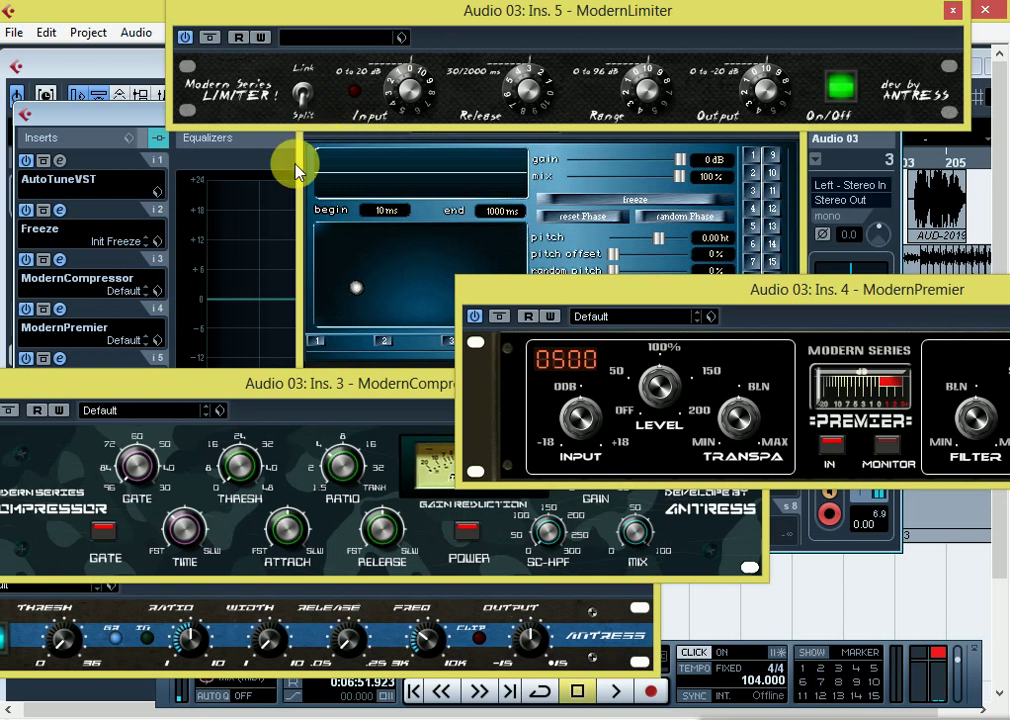
click(302, 155)
drag(428, 97, 98, 131)
drag(594, 284, 594, 172)
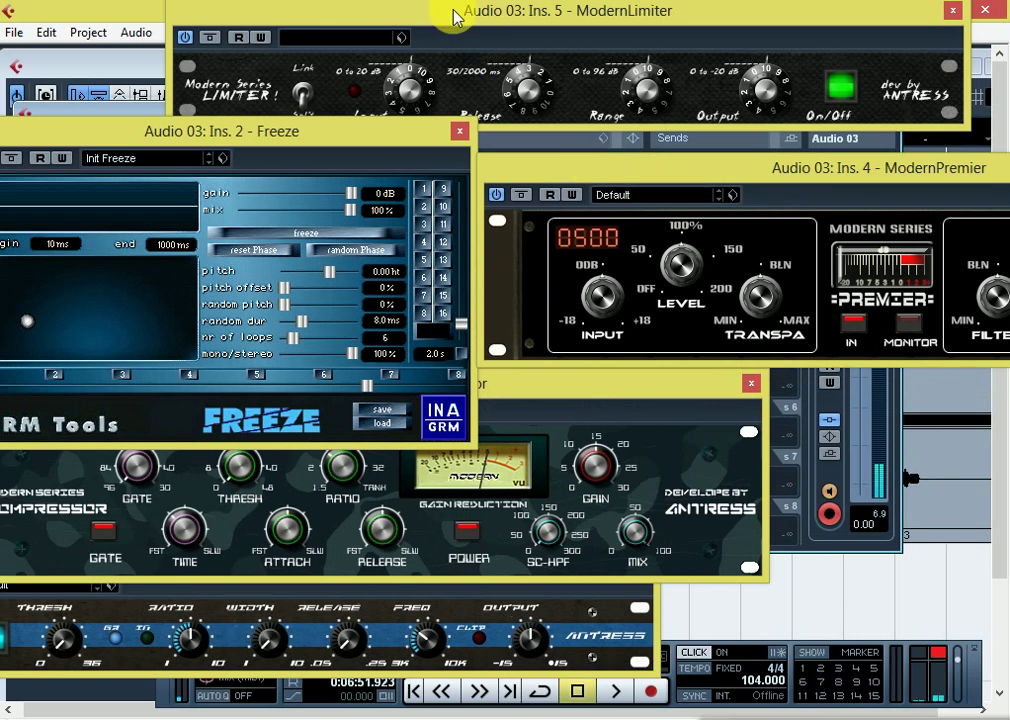
drag(462, 11, 356, 8)
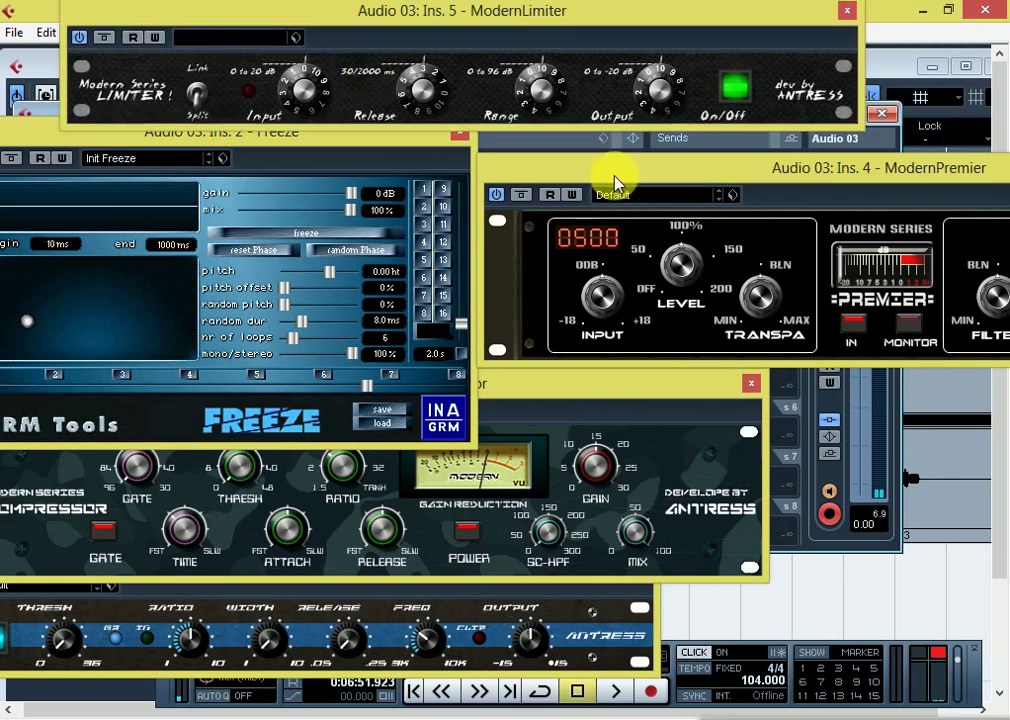
Spread out the ModernPremier, ModernCompressor and ModernDeEsser windows so their controls can be viewed together with ModernLimiter and Freeze.
mouse_move(615, 166)
mouse_down()
mouse_move(618, 151)
mouse_move(612, 160)
mouse_up()
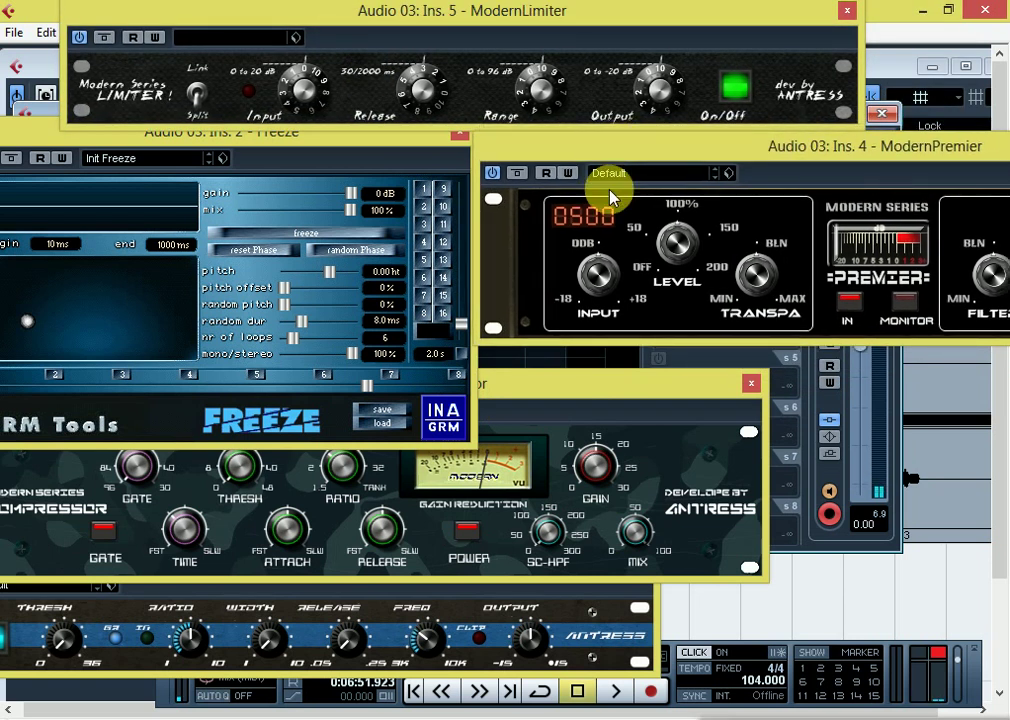
drag(582, 390, 963, 357)
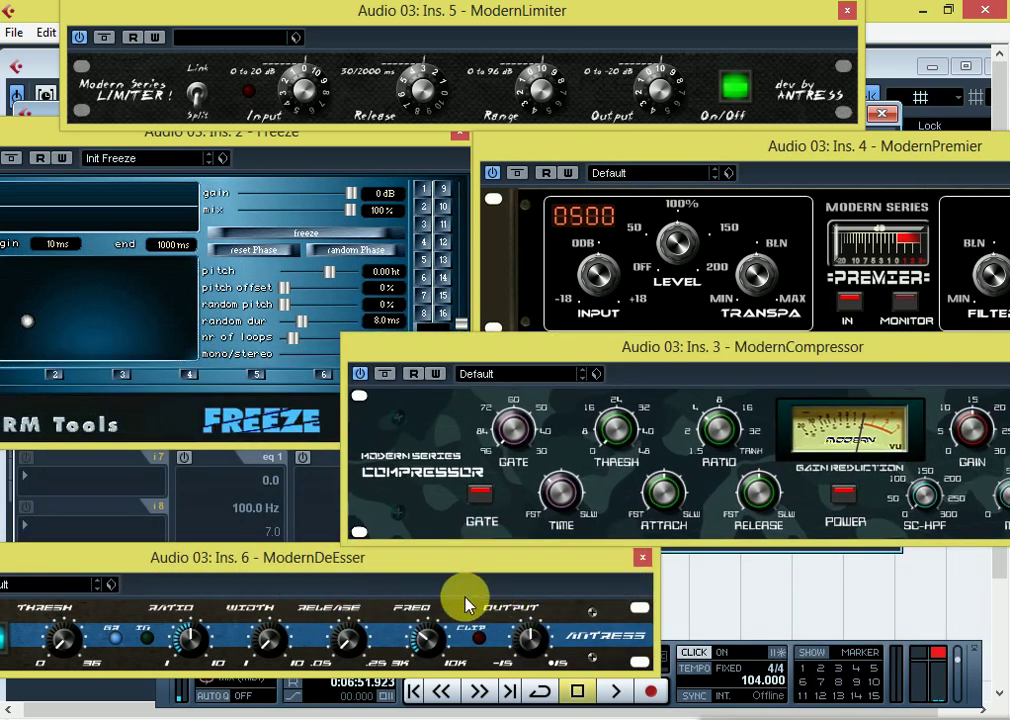
drag(398, 567, 627, 559)
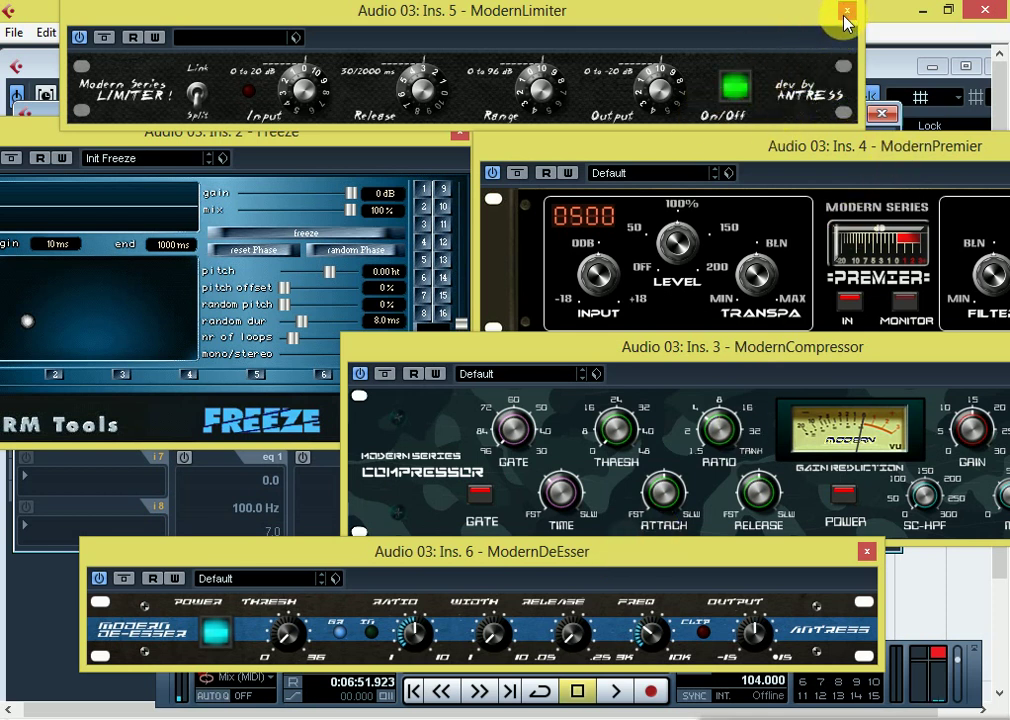
Play the vocal briefly, and close the ModernLimiter, ModernPremier, ModernCompressor and Audio 03 channel settings windows.
key(space)
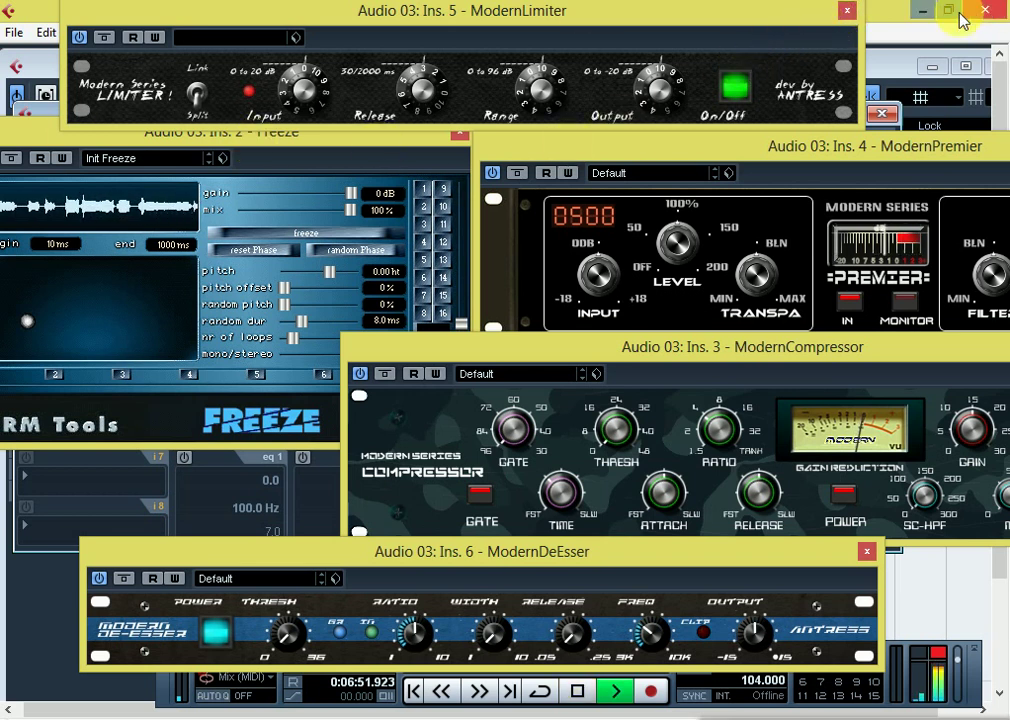
click(847, 10)
key(space)
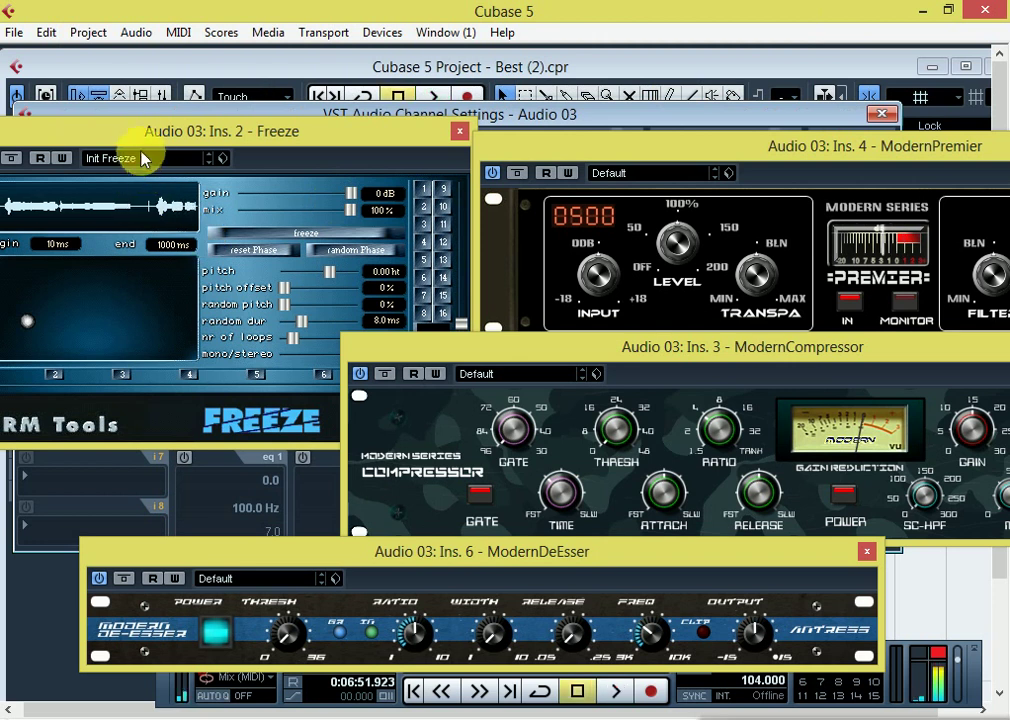
drag(150, 131, 357, 88)
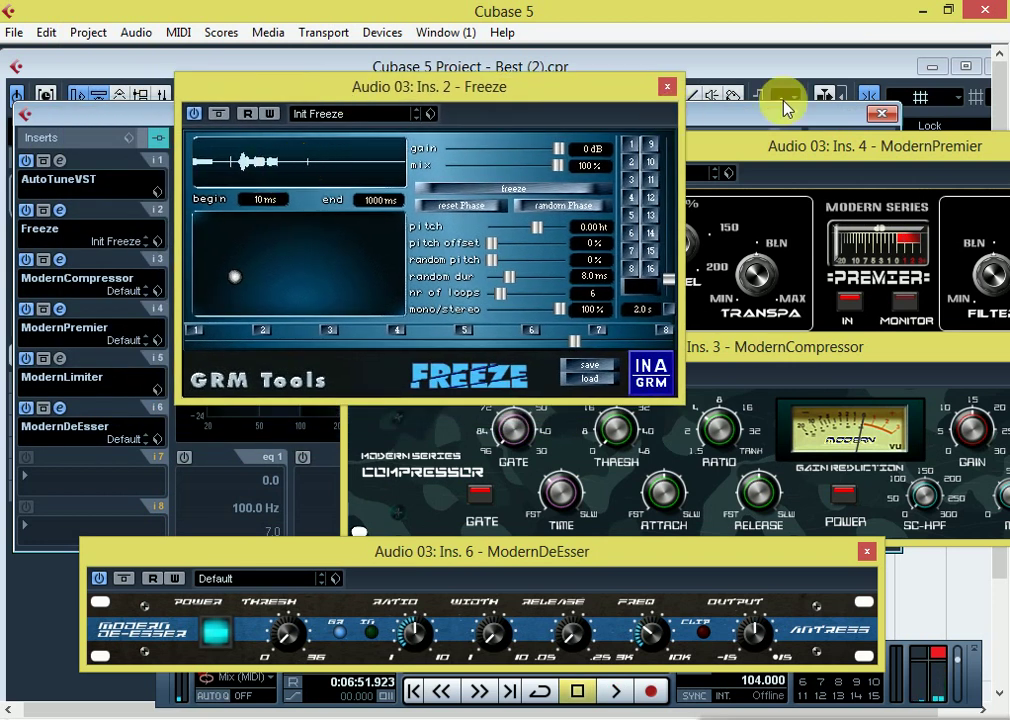
drag(960, 146, 866, 260)
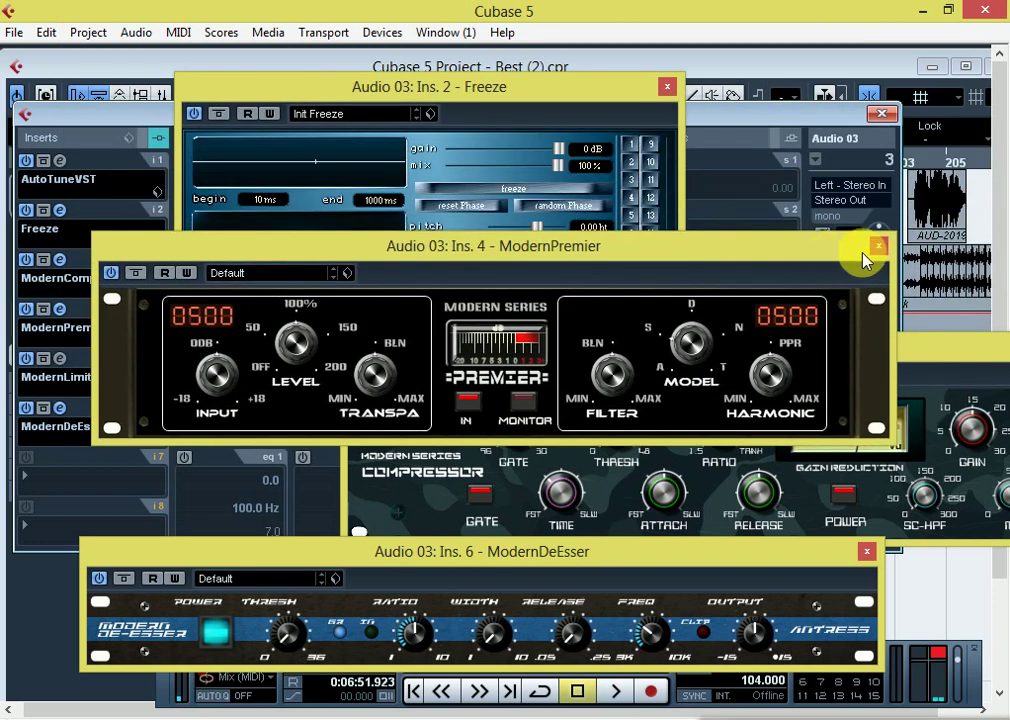
click(878, 245)
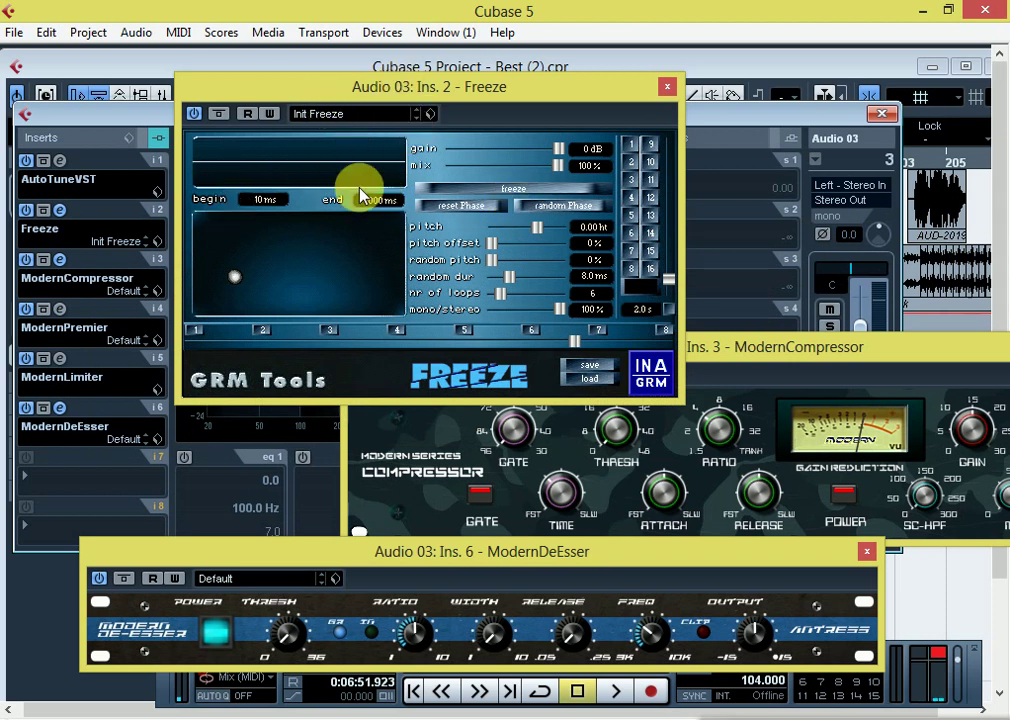
drag(889, 357, 931, 457)
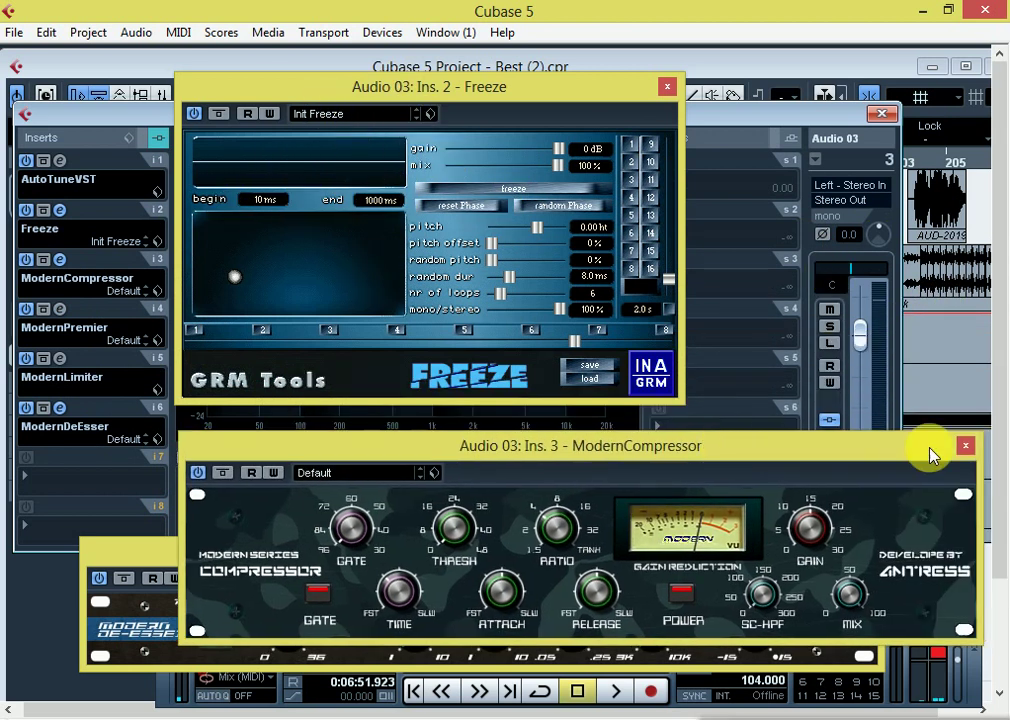
click(965, 446)
click(882, 115)
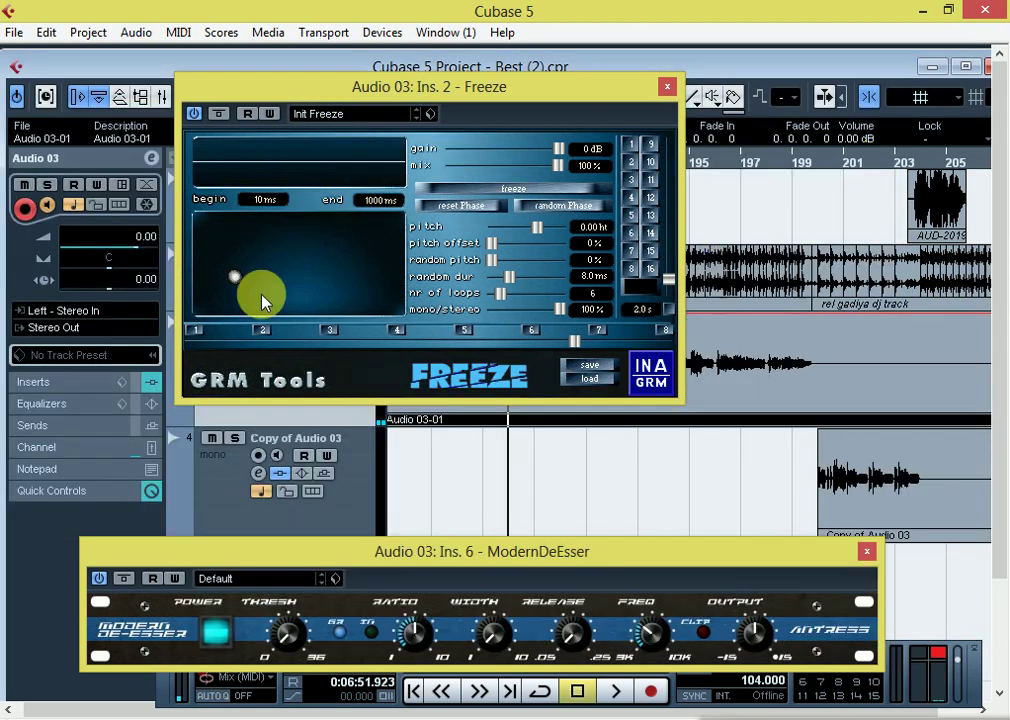
Arrange the Freeze window above the ModernDeEsser window and play the processed vocal with both plug-ins in view.
drag(180, 86, 415, 133)
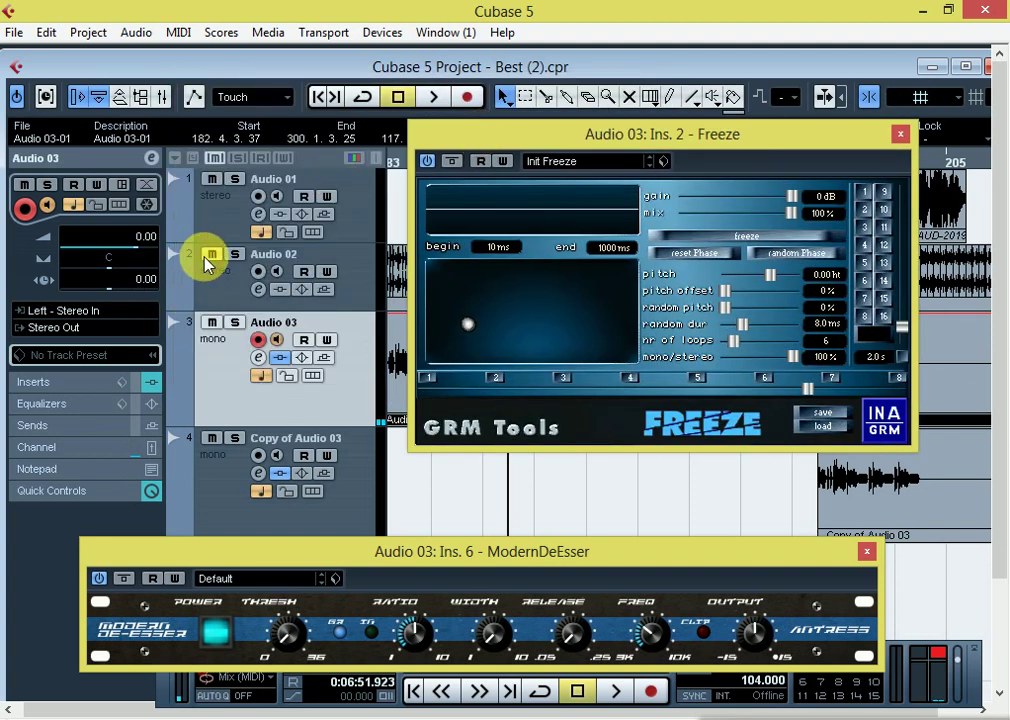
drag(558, 142, 340, 130)
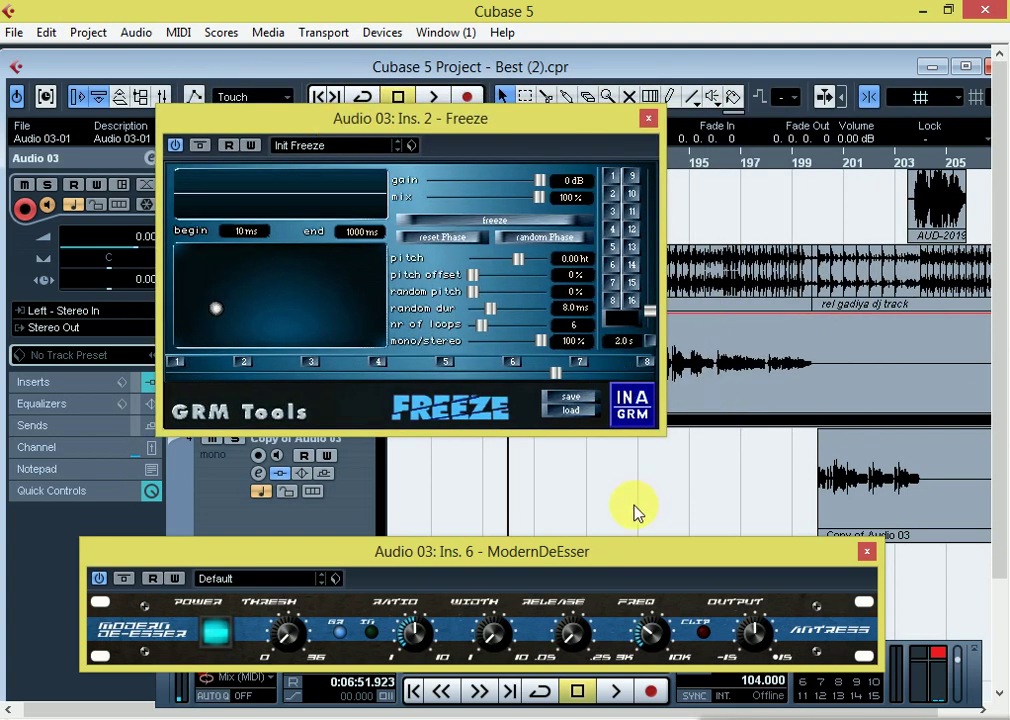
drag(637, 550, 684, 475)
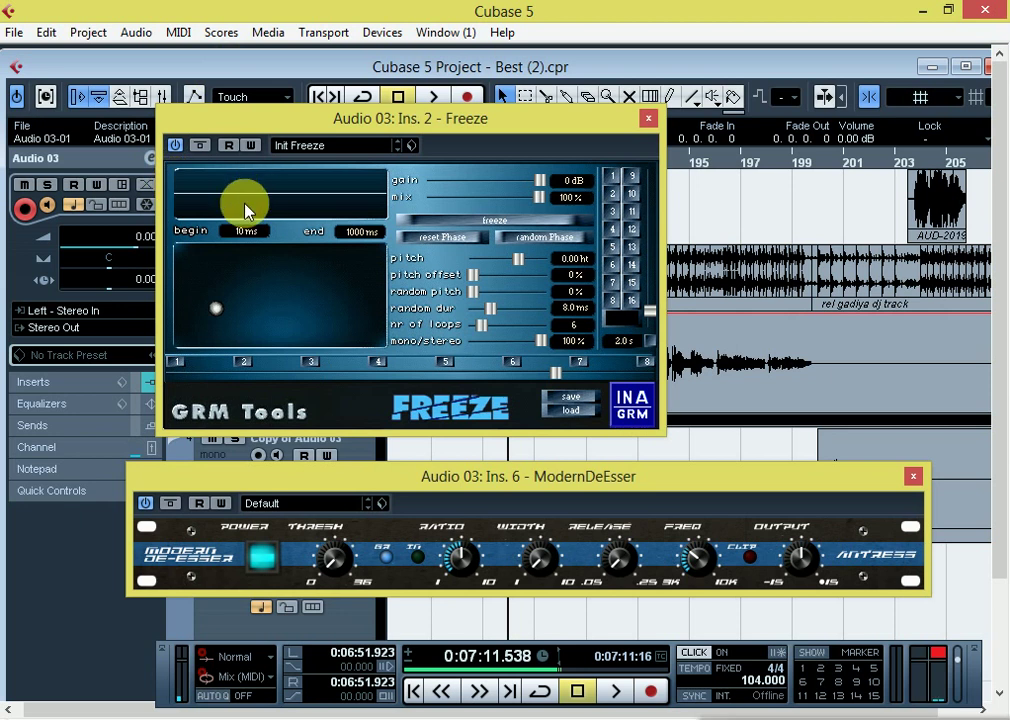
key(space)
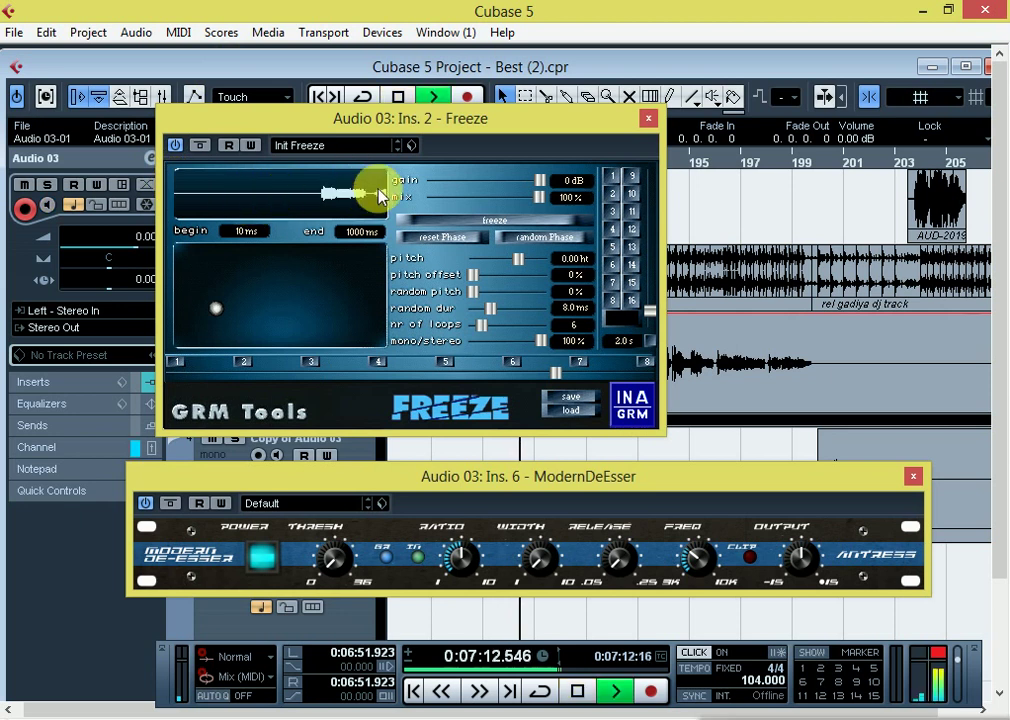
drag(348, 200, 310, 209)
key(space)
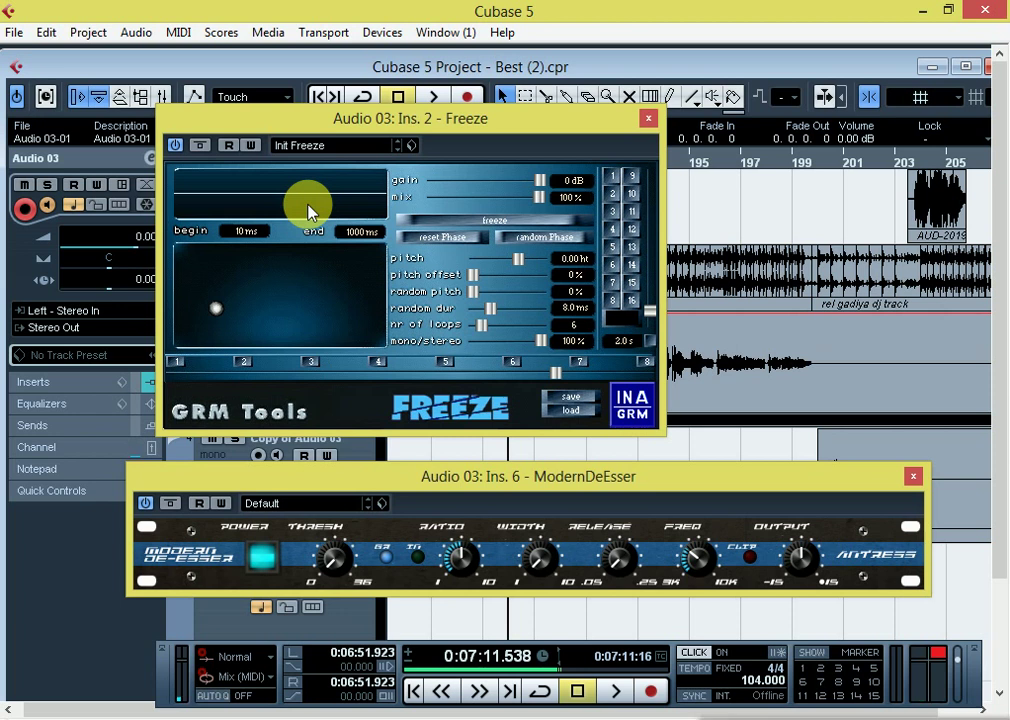
Play the vocal again while closing the ModernDeEsser and Freeze windows, and stop playback.
key(space)
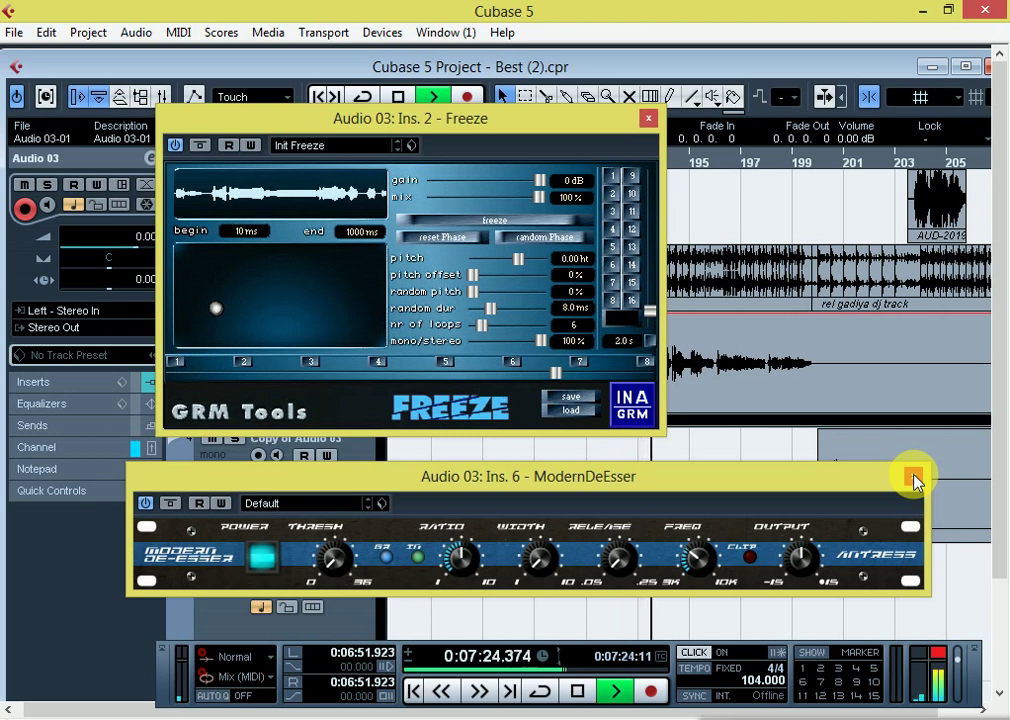
click(913, 479)
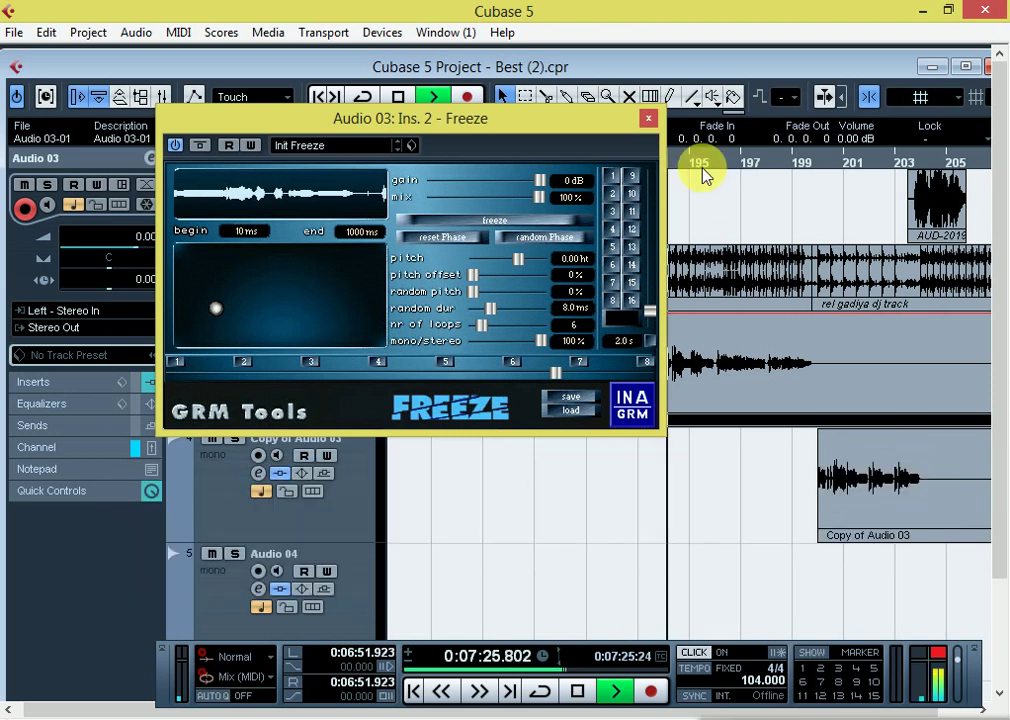
click(648, 118)
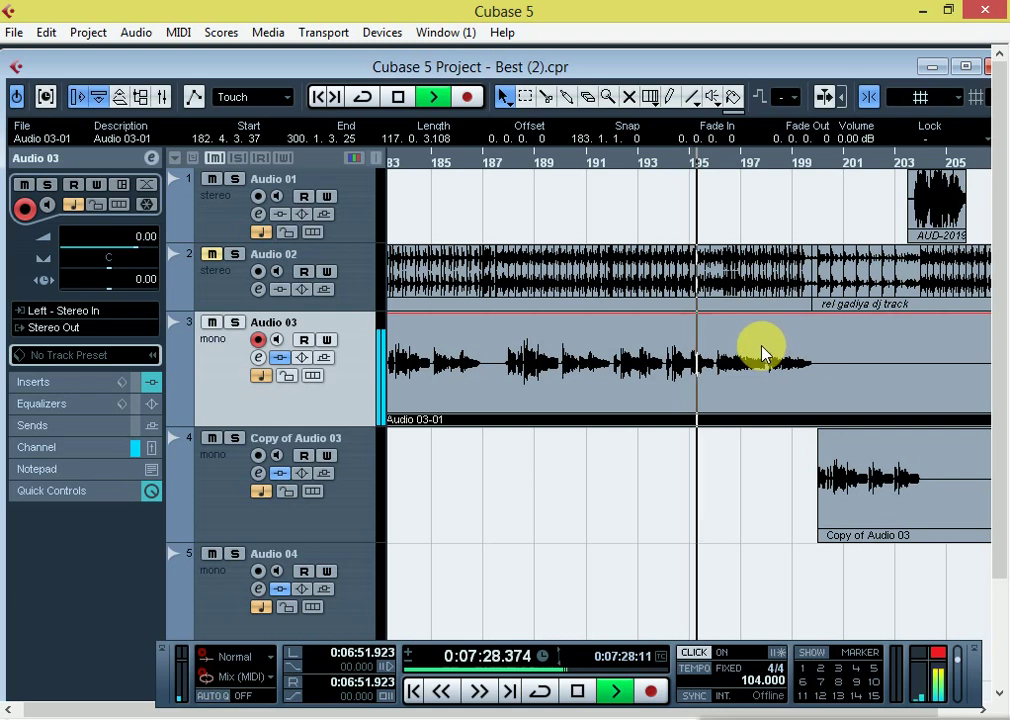
key(space)
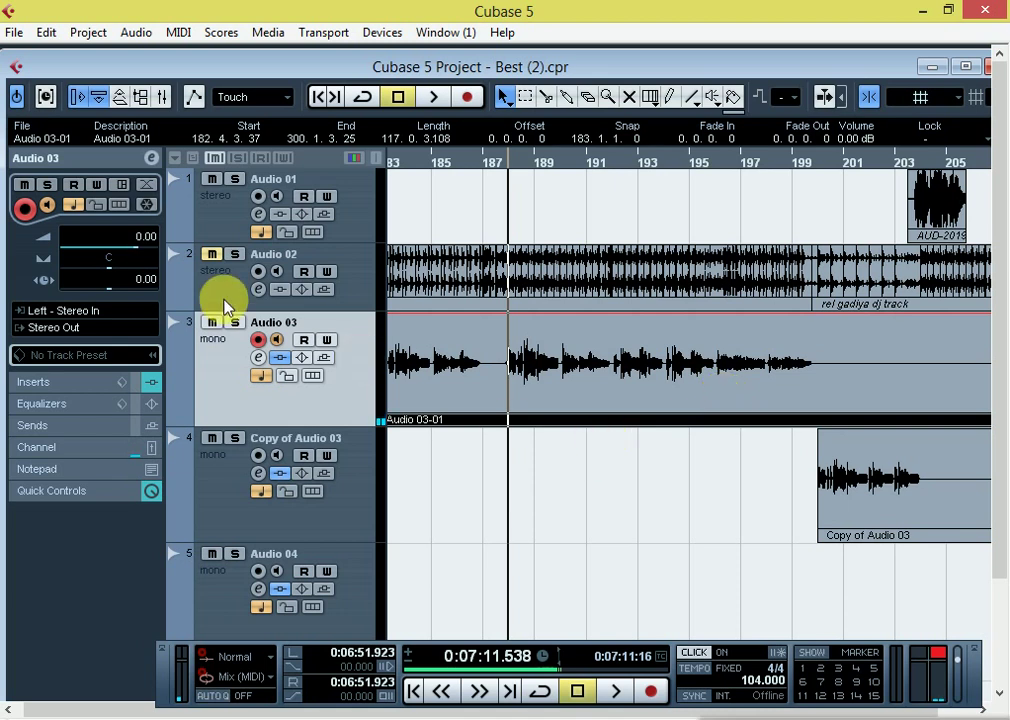
Record-disarm the Audio 03 vocal track, and disarm it again after reselecting it in the track list.
click(259, 340)
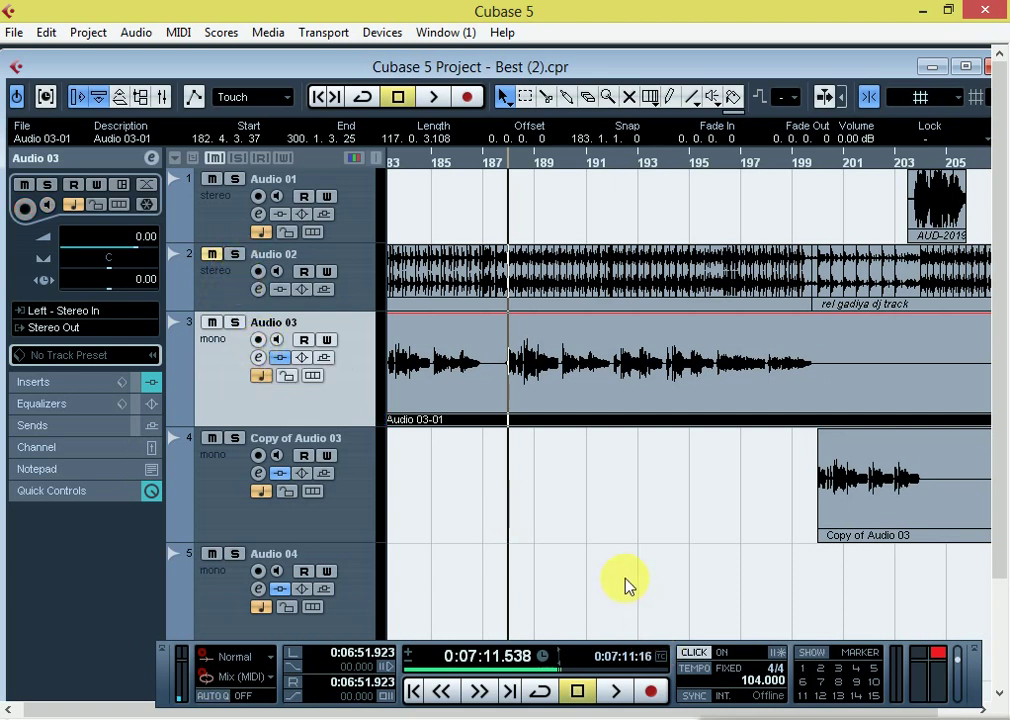
click(1001, 623)
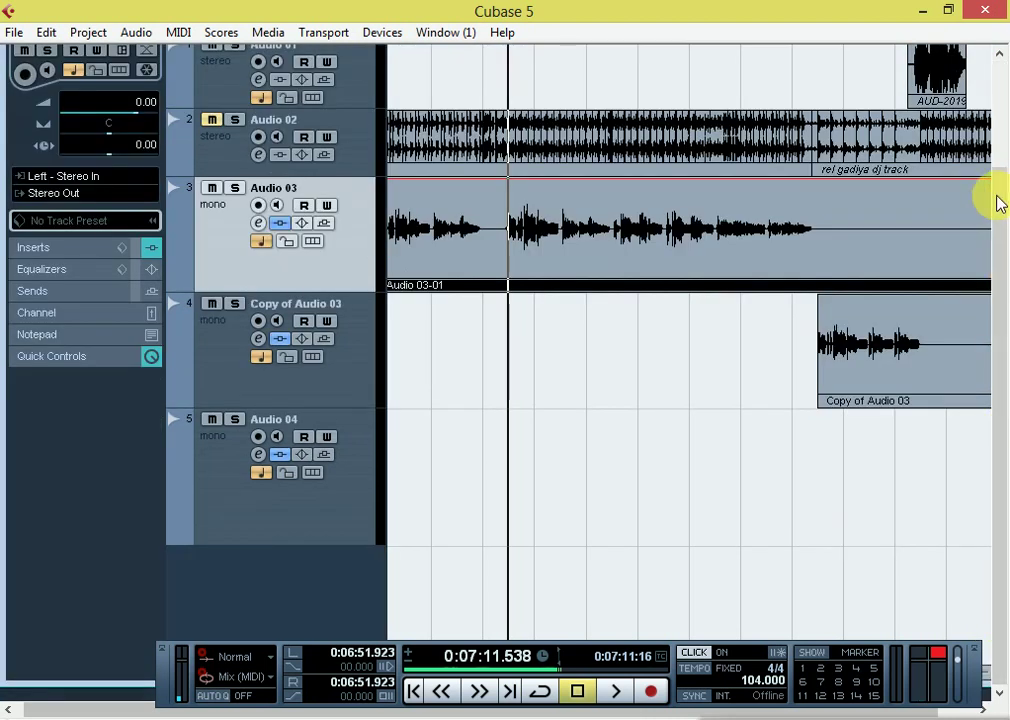
drag(1000, 203, 1000, 68)
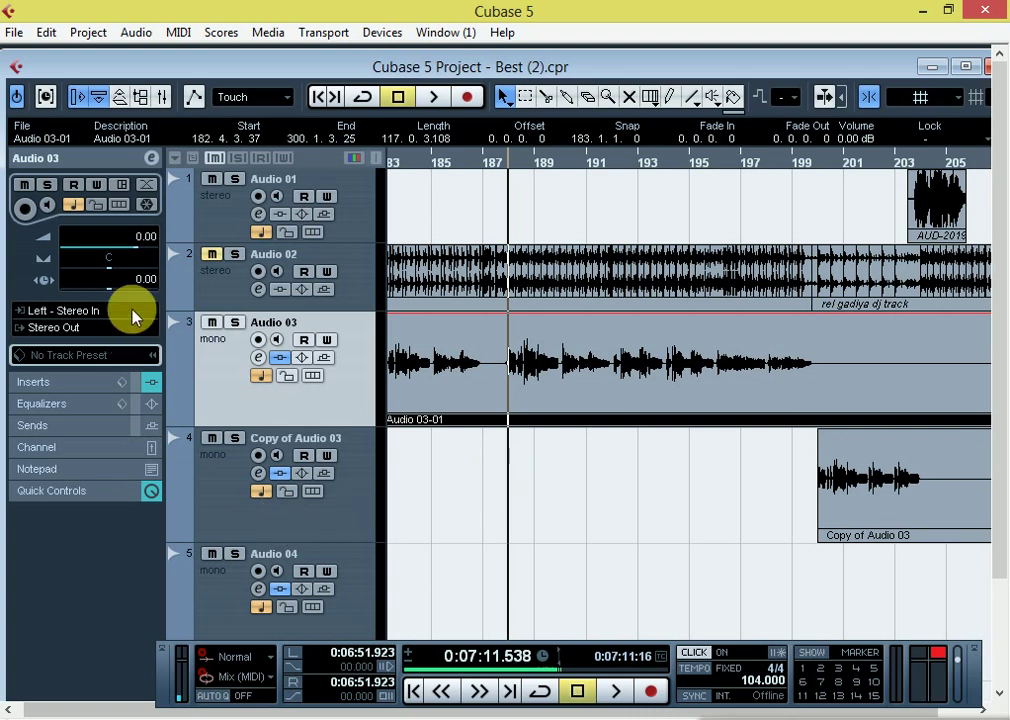
click(238, 287)
click(221, 385)
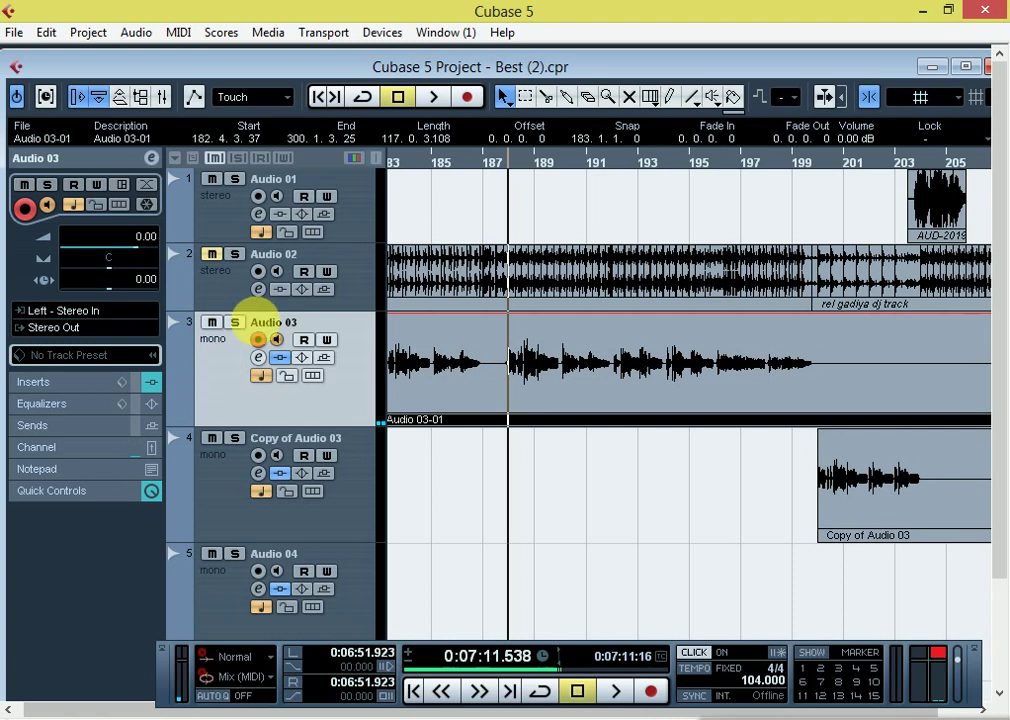
click(258, 340)
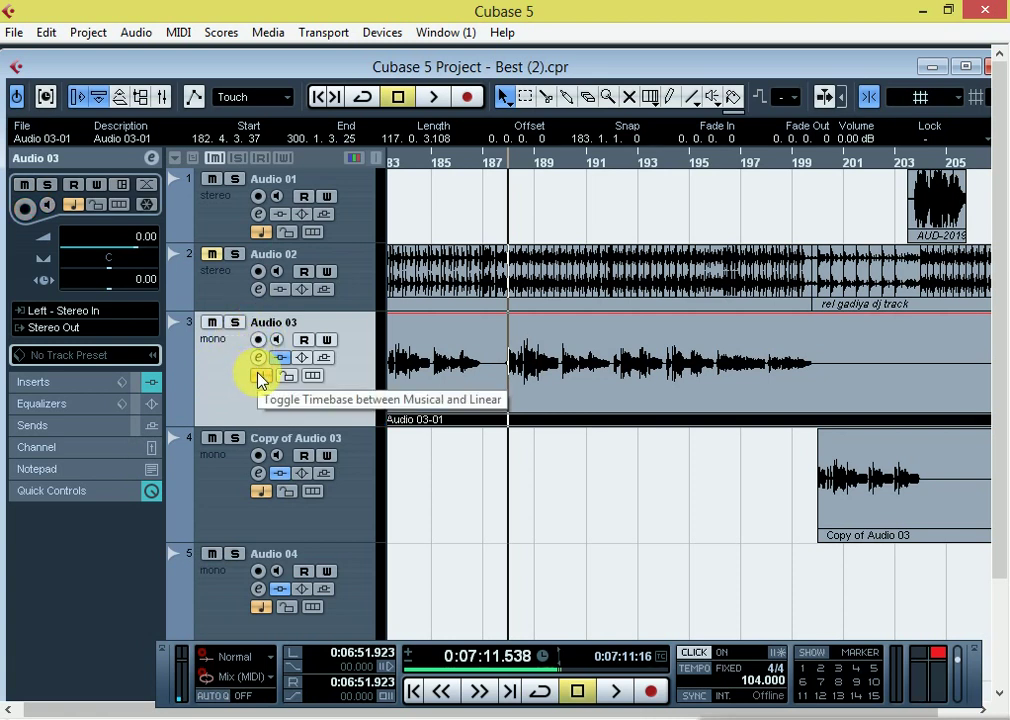
Review the complete insert chain in Audio 03's channel settings, close the window and minimize the program to the desktop.
click(258, 358)
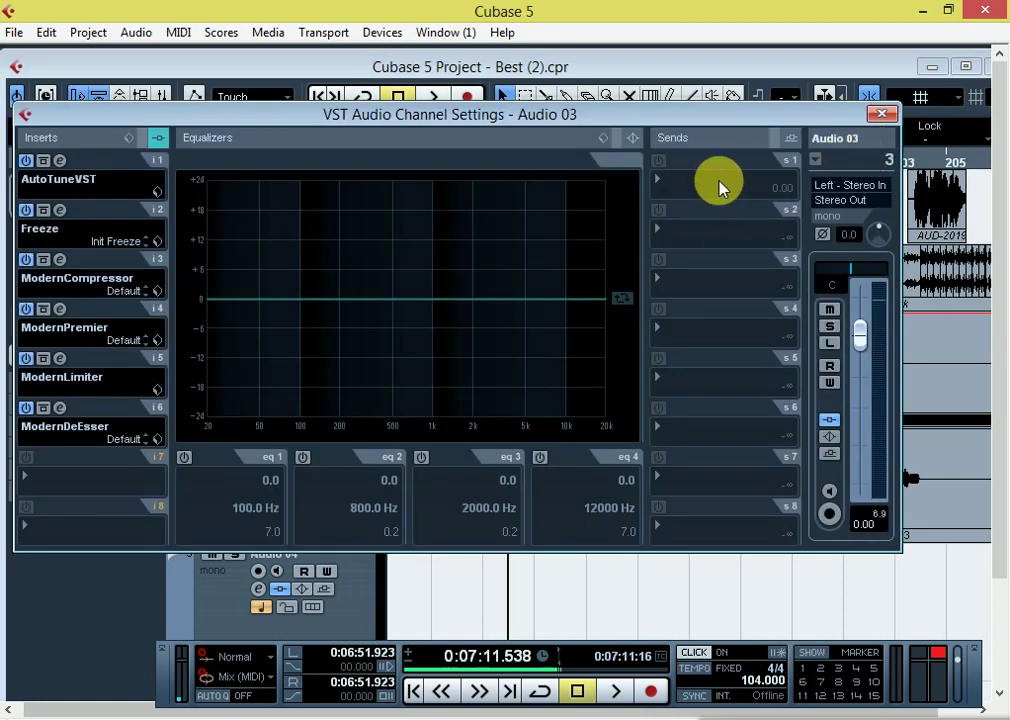
click(883, 116)
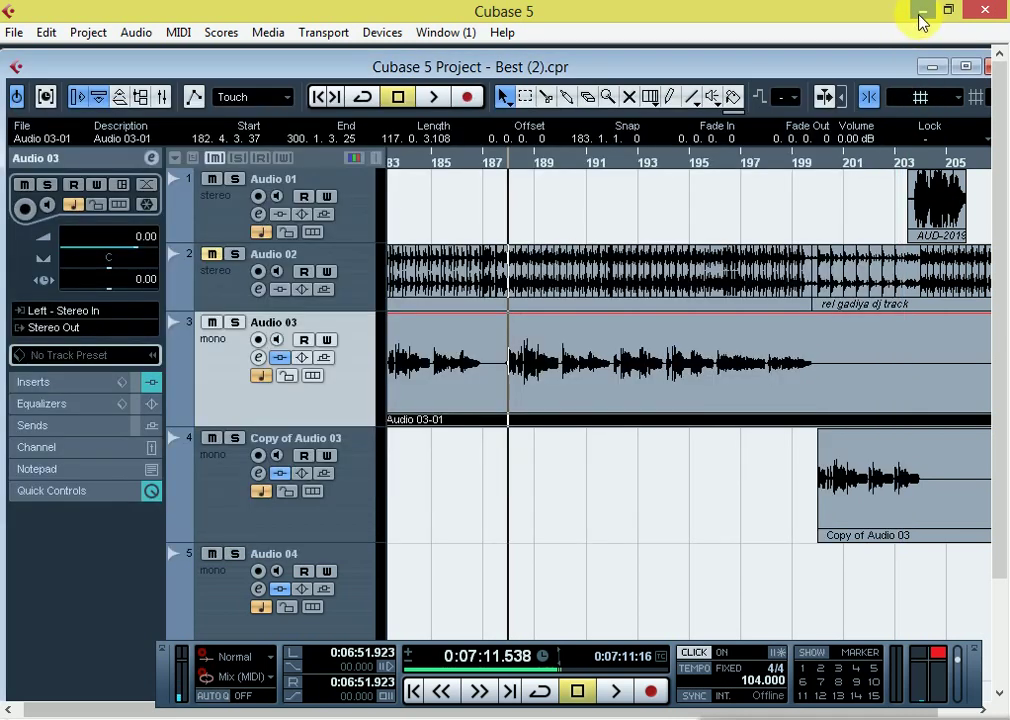
click(921, 14)
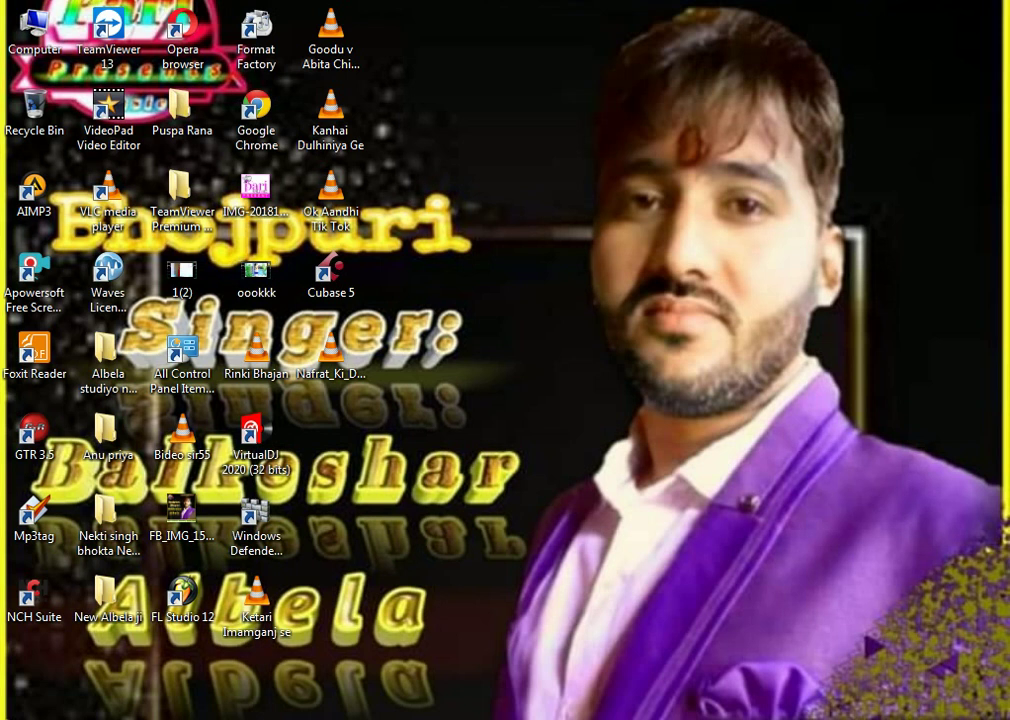